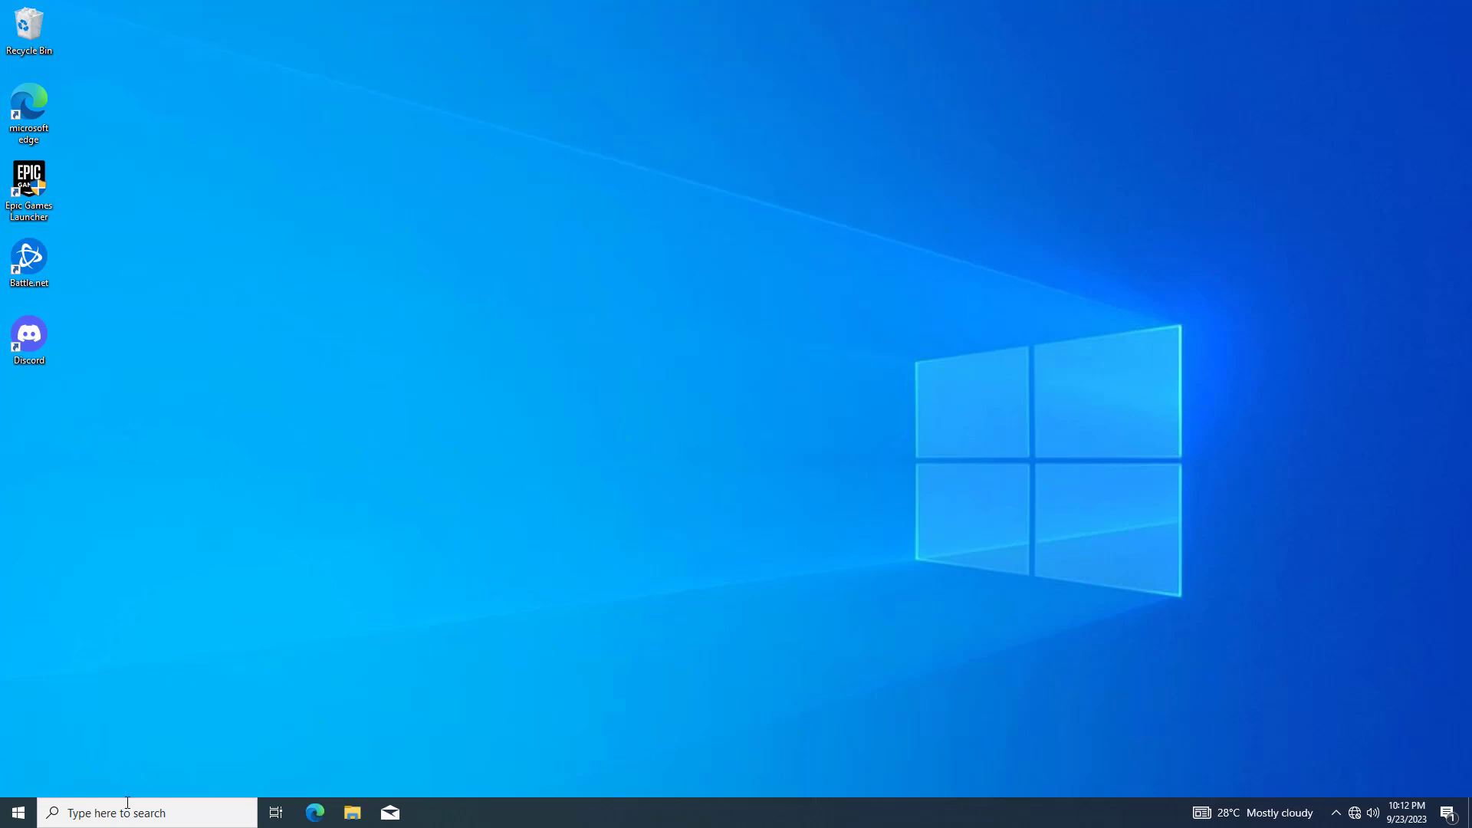
Step: Search for cmd and launch Command Prompt with Run as administrator
left_click(128, 807)
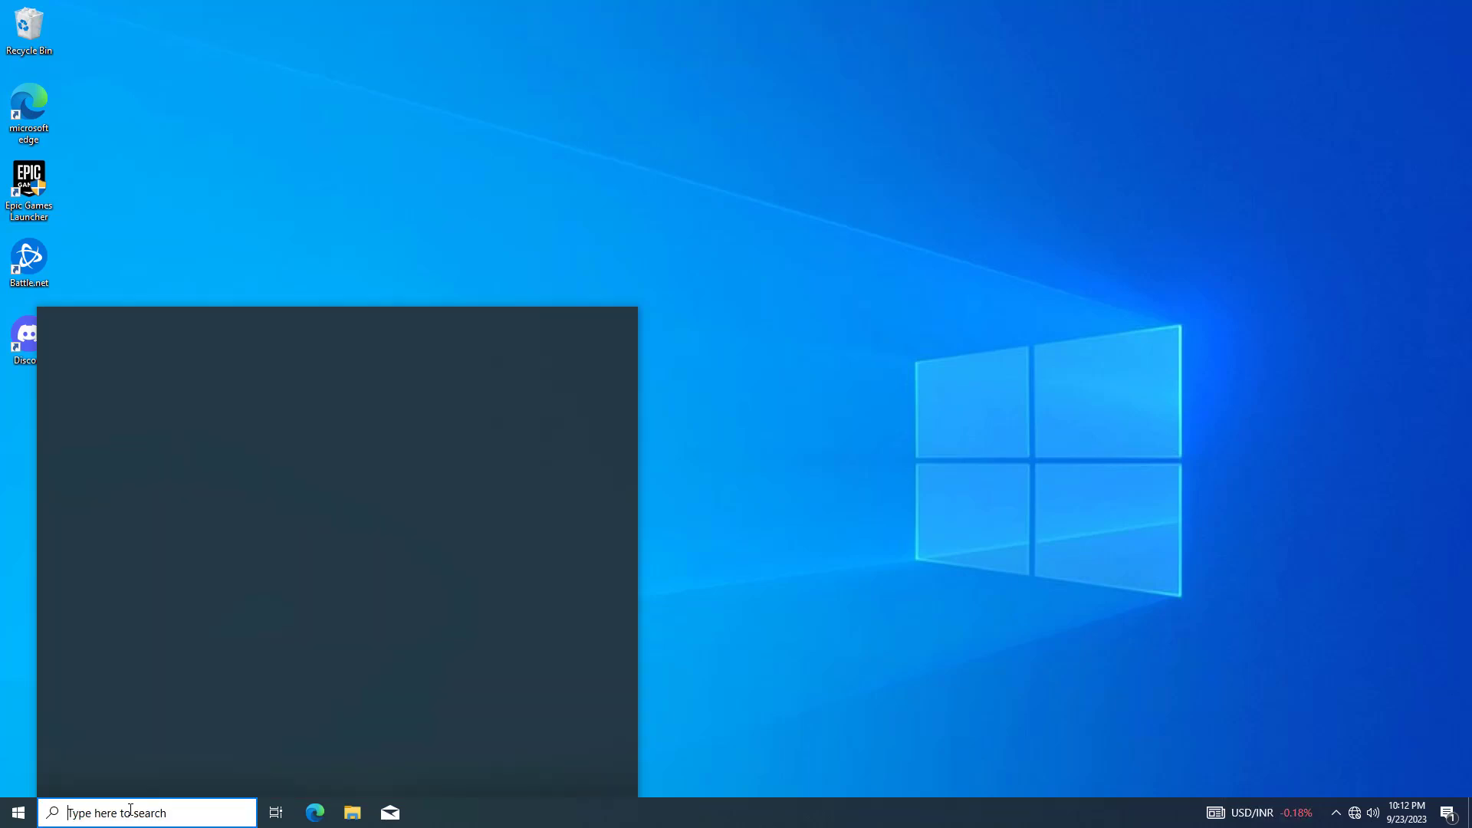
type("cm")
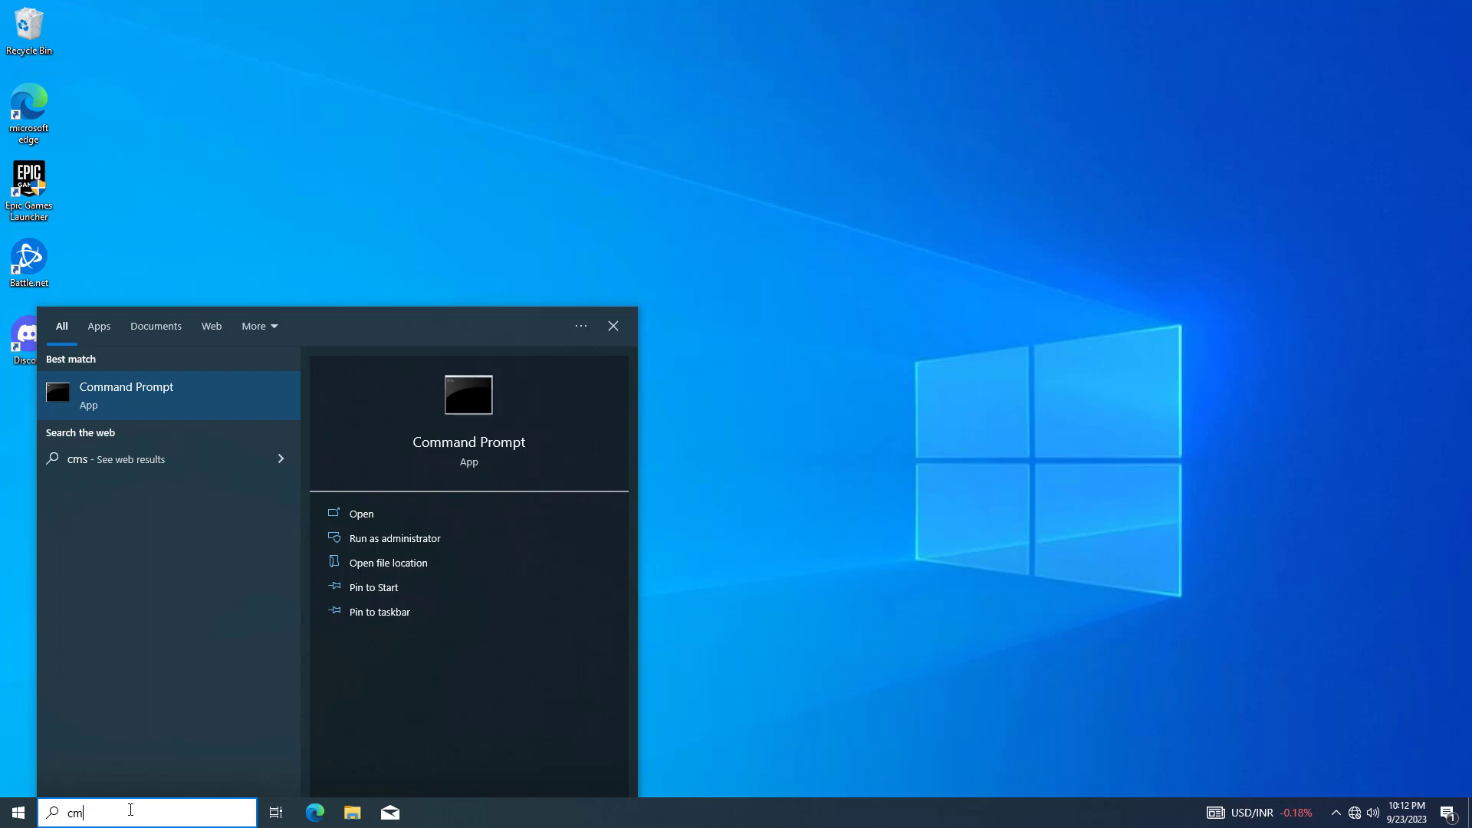
type("sd")
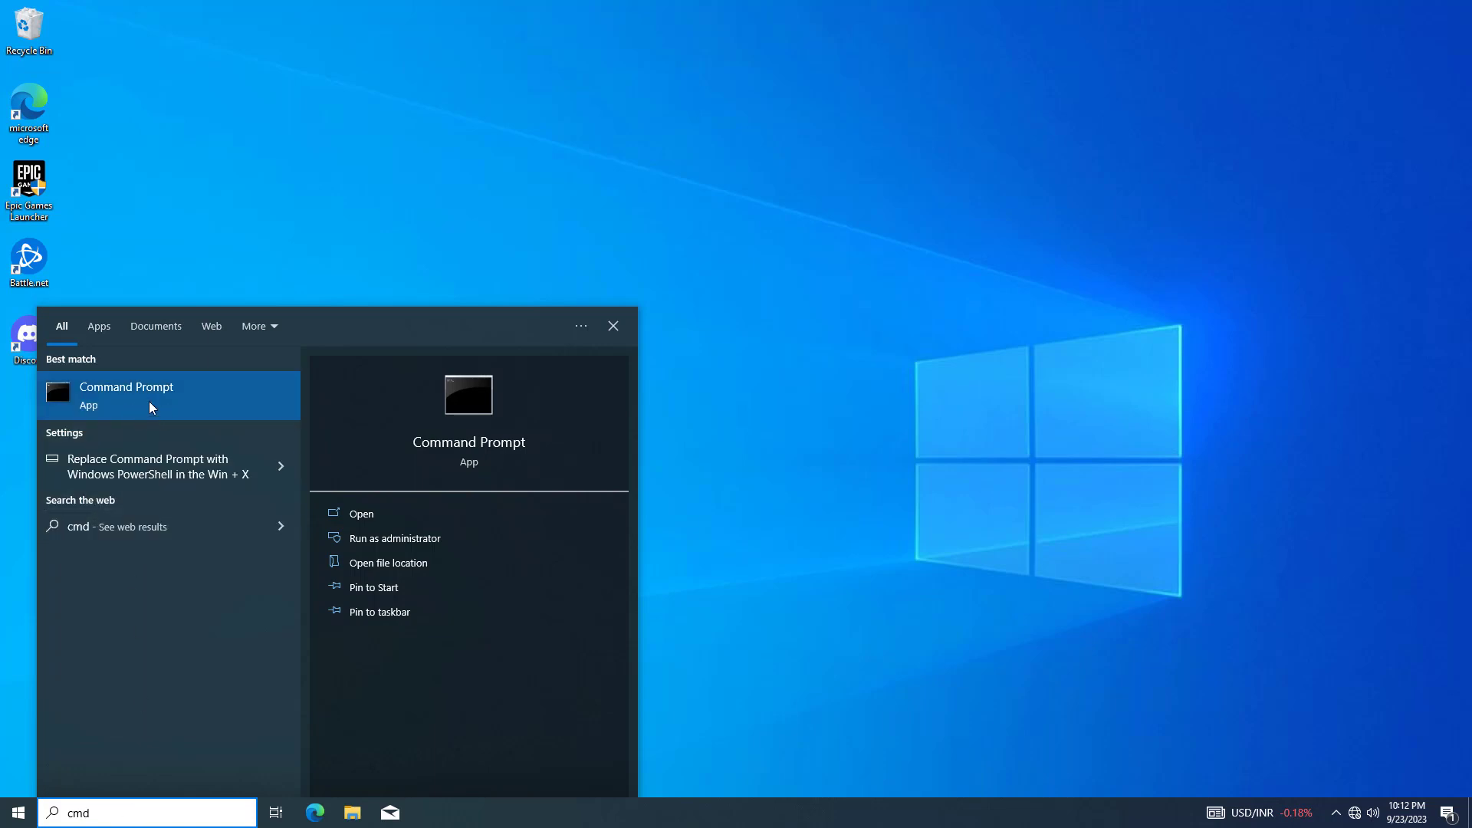
right_click(154, 393)
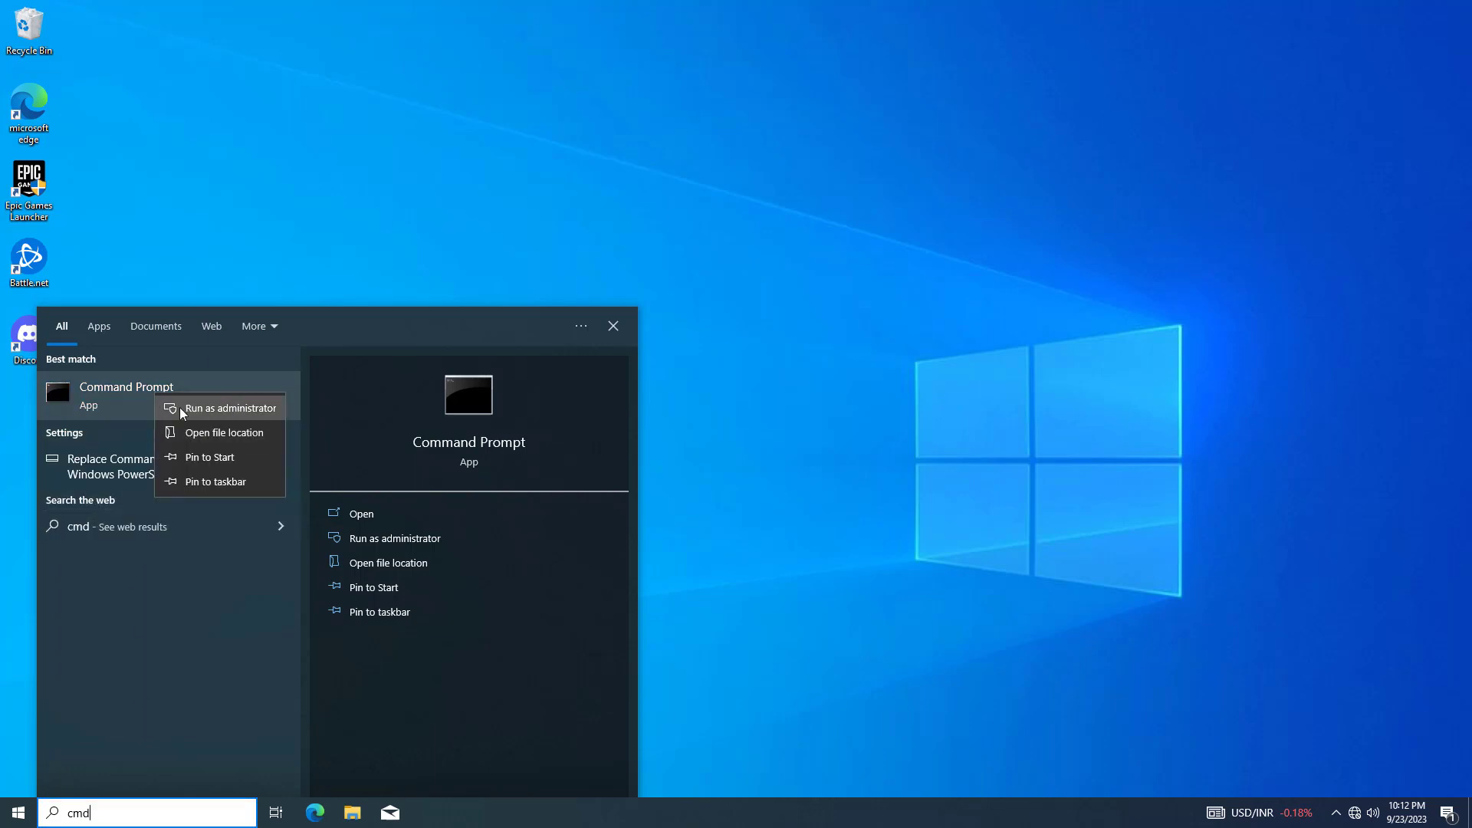
key("Escape")
right_click(210, 403)
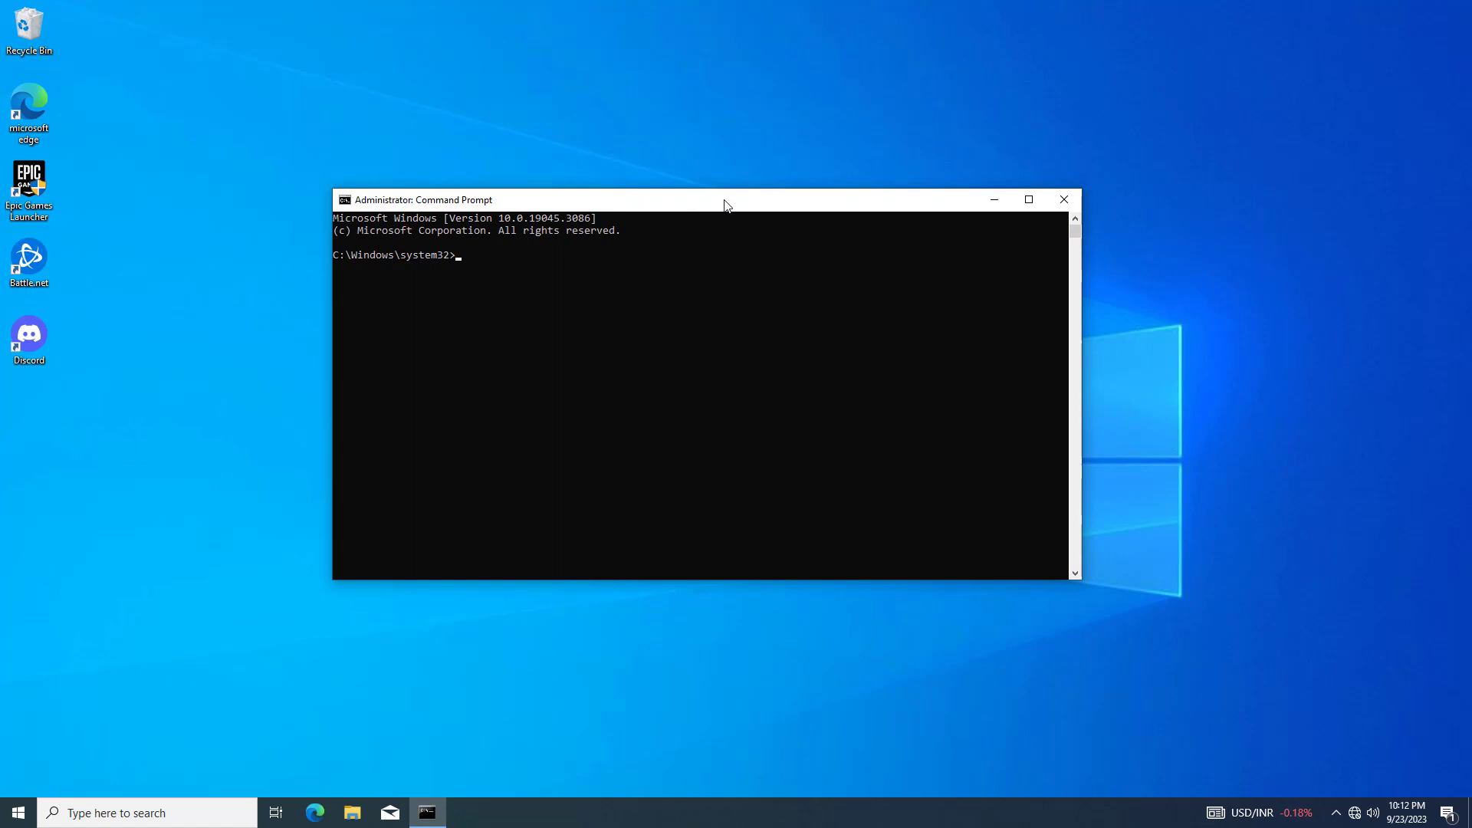
Step: Run 'netsh winsock reset', then close the prompt with 'exit'
type("netsh ")
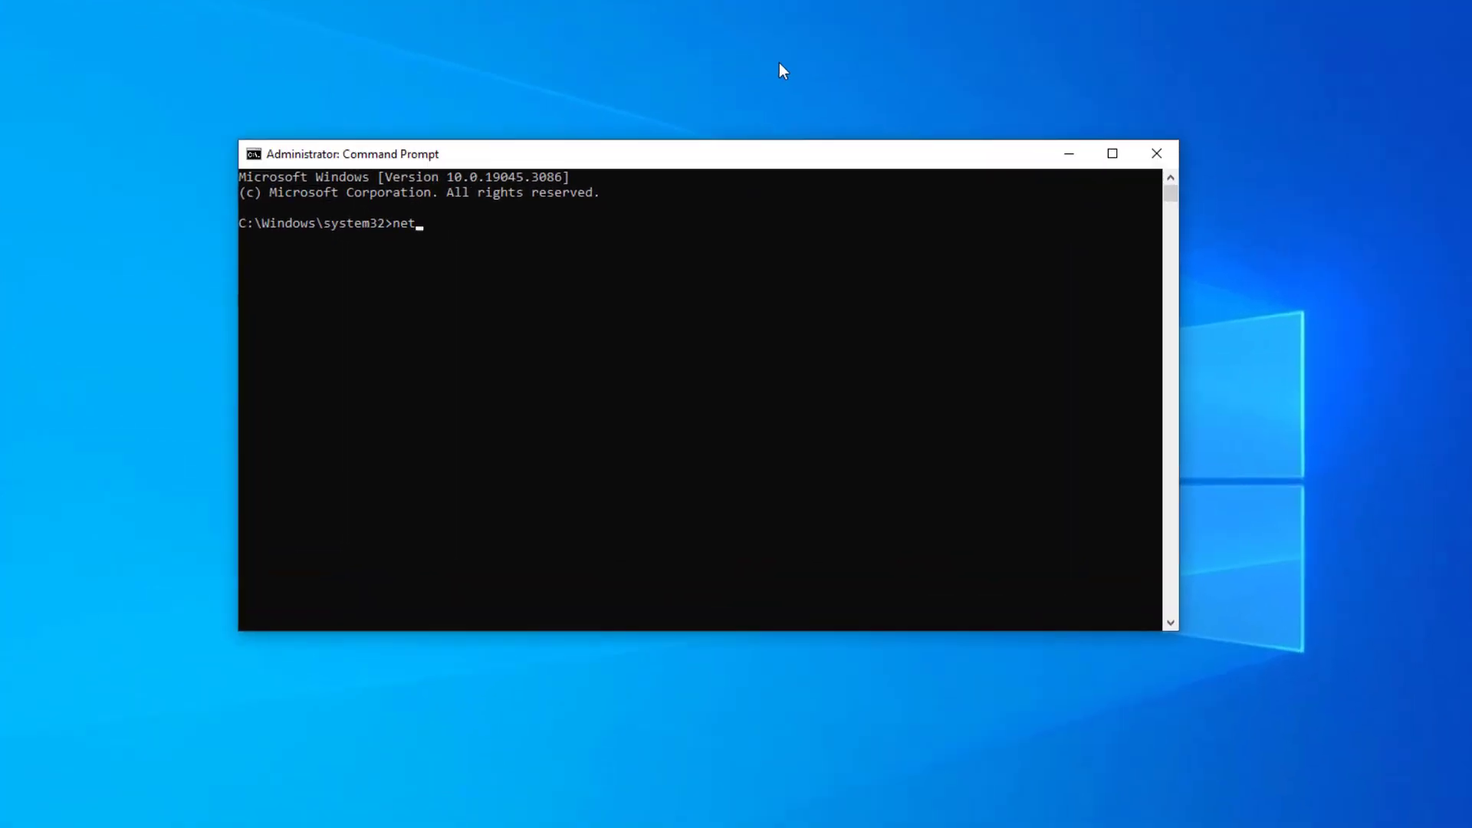
type("win")
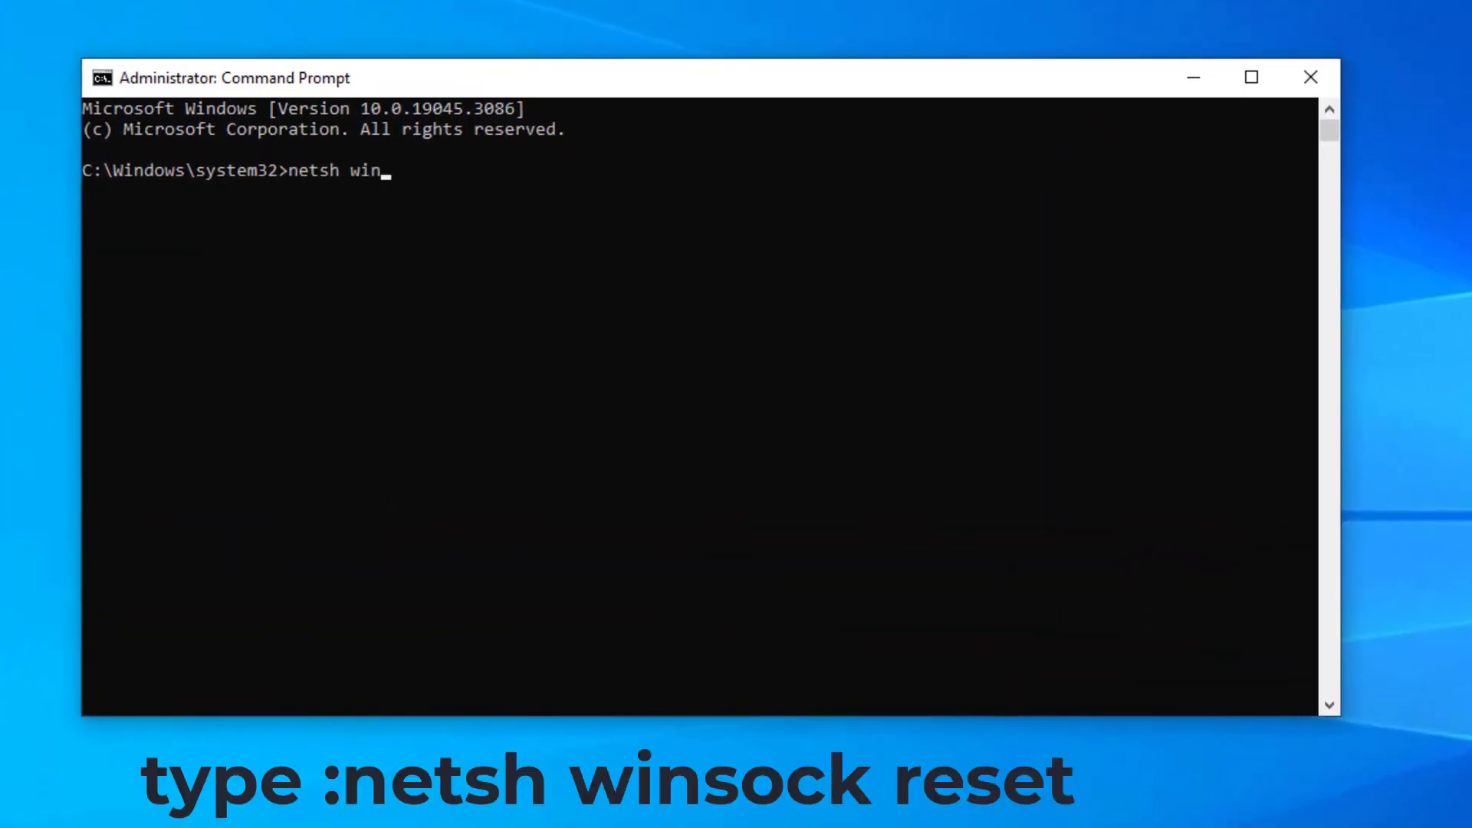
type("sock reset")
key("Return")
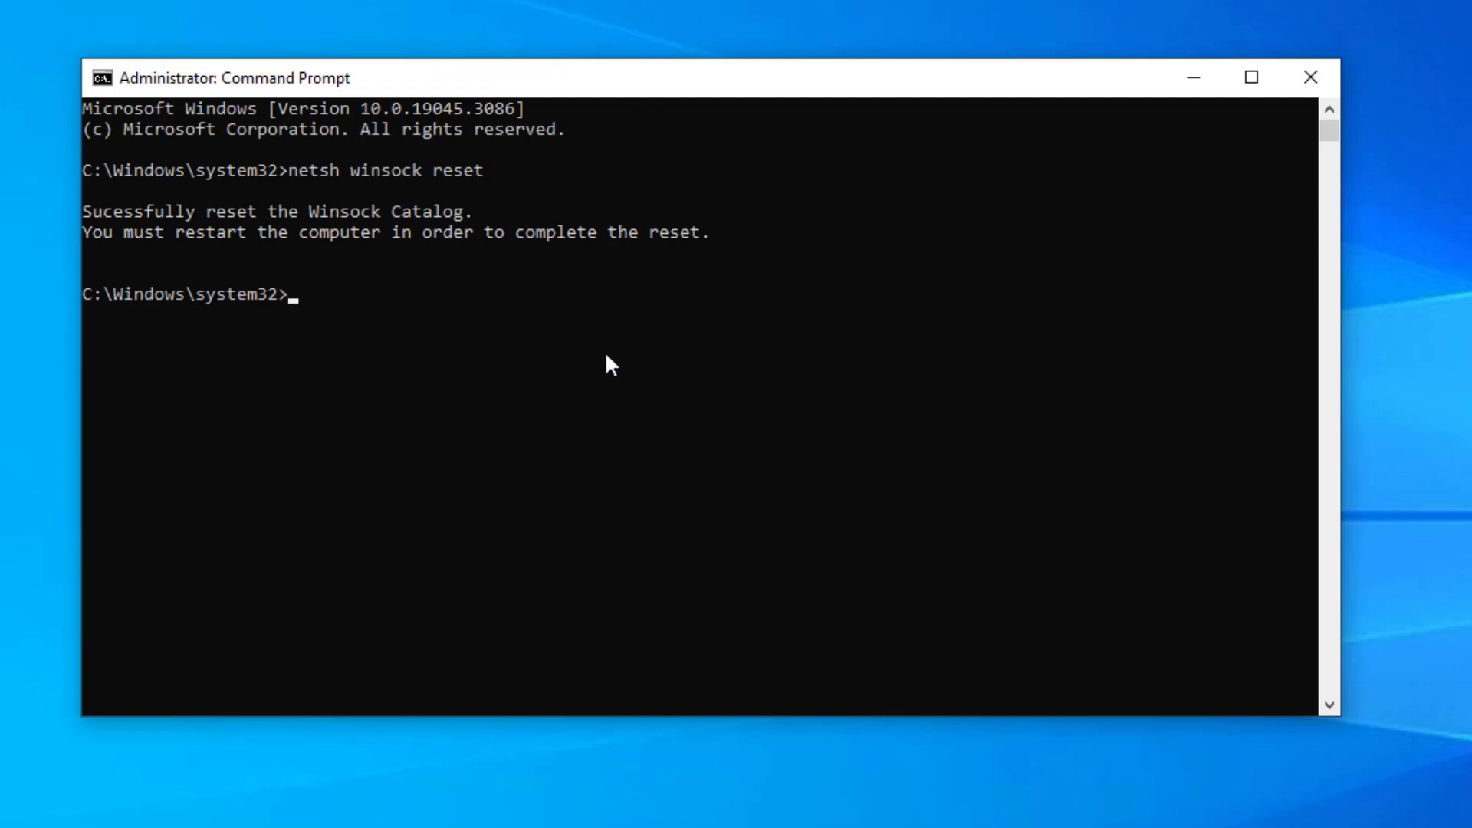
type("exit")
key("Return")
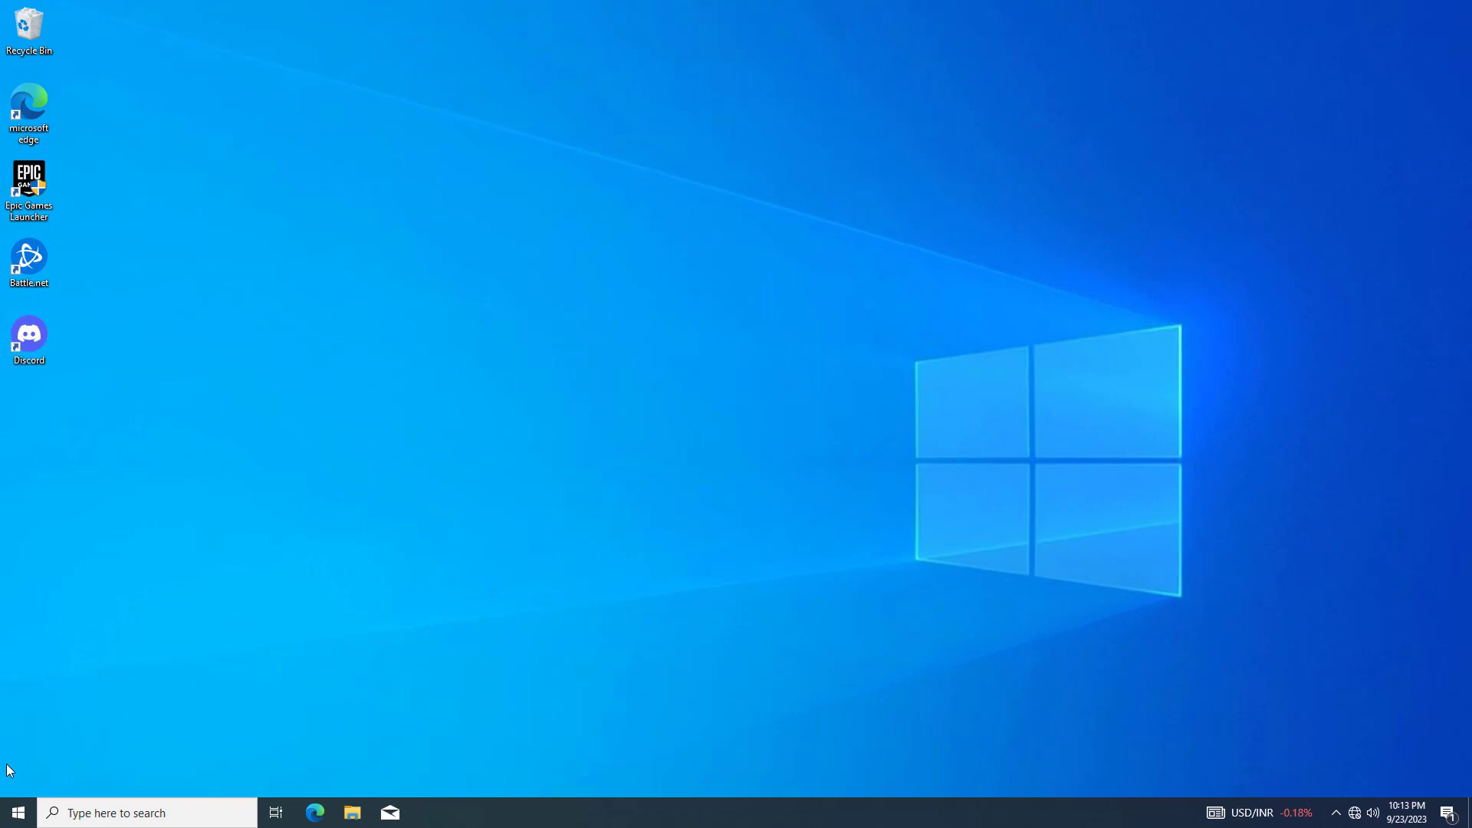
Step: Restart the PC from the Start menu's power options
left_click(17, 811)
left_click(11, 780)
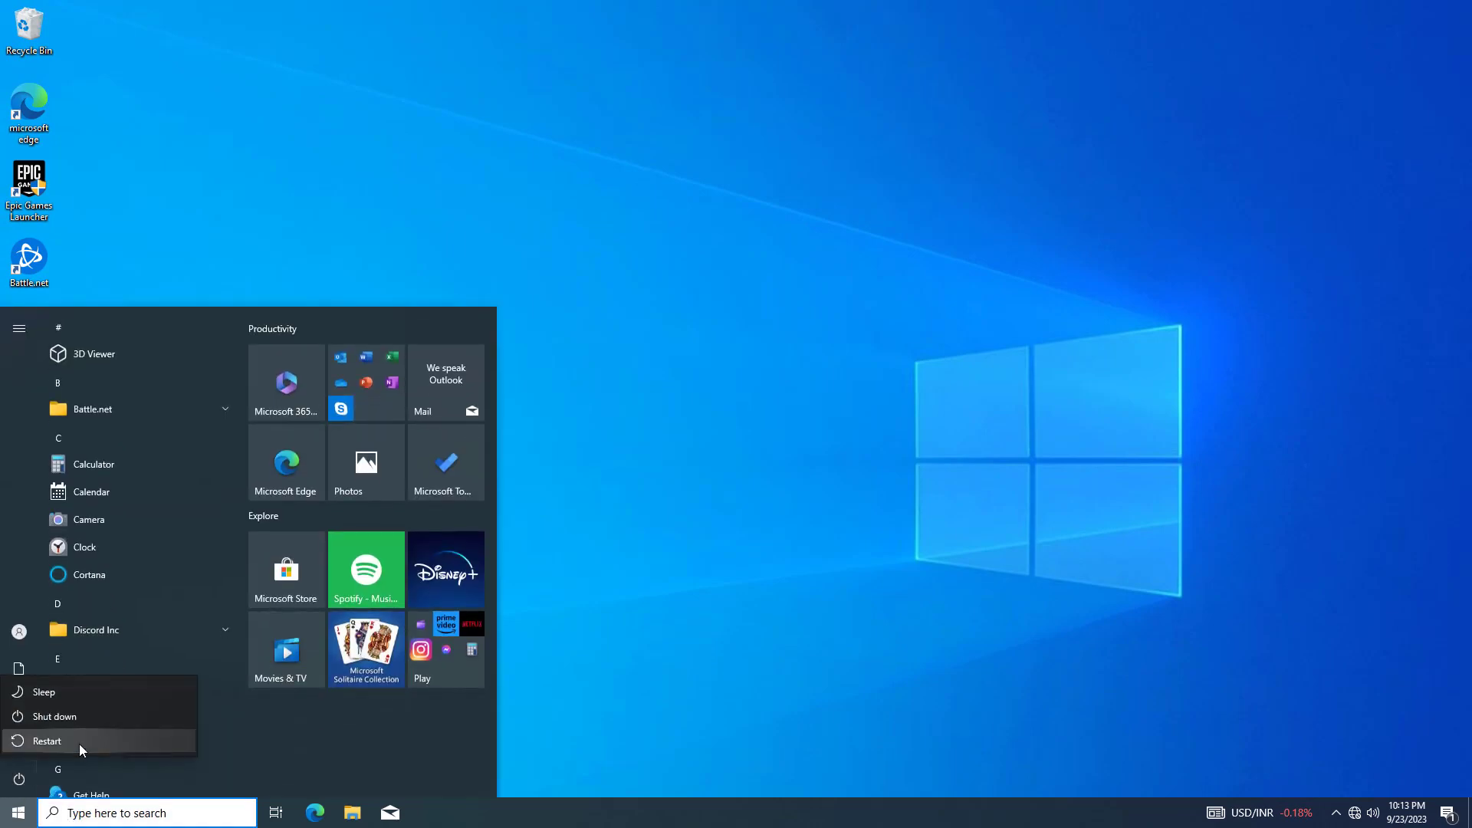
left_click(80, 744)
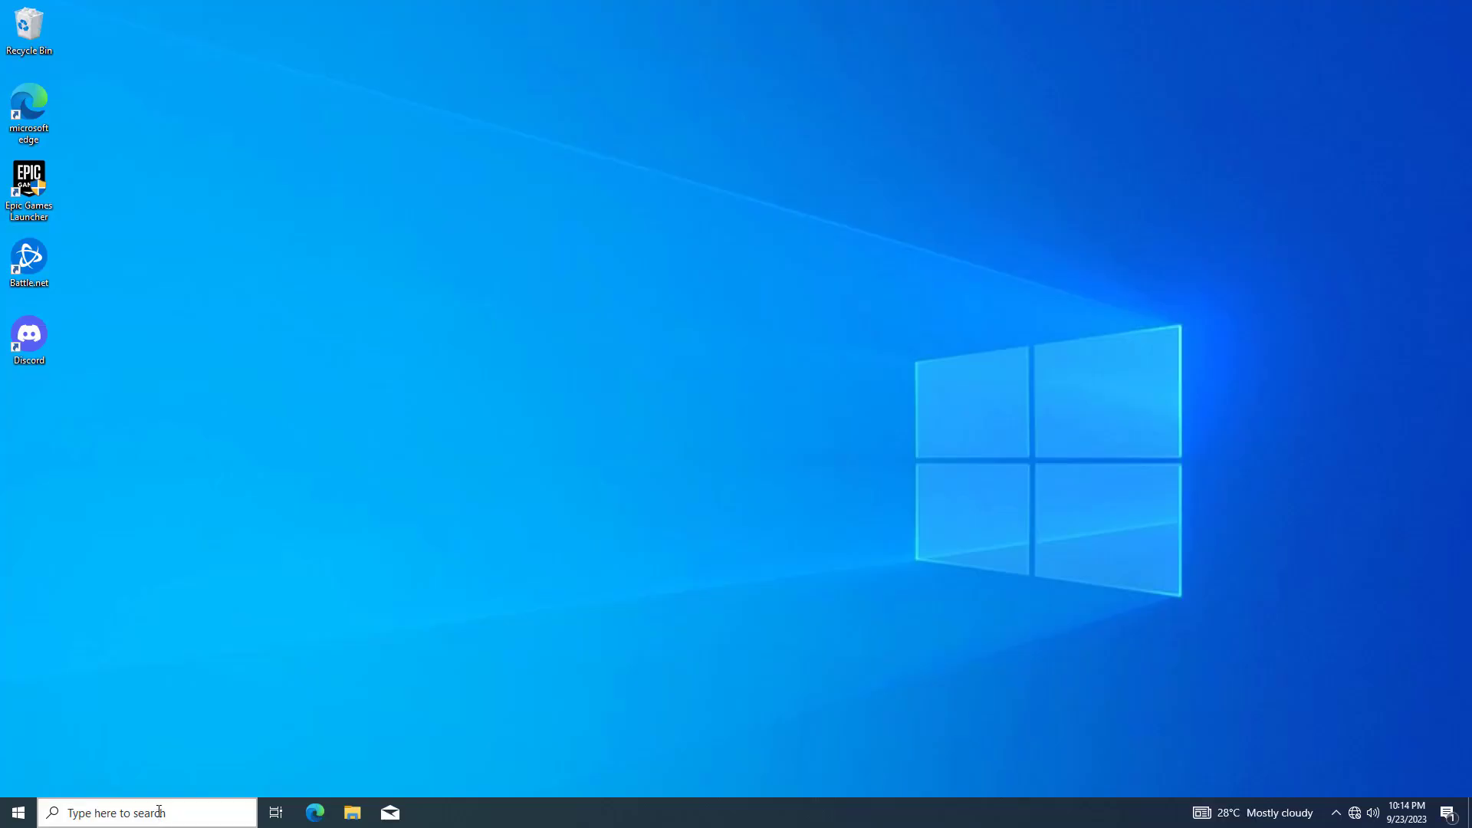
Step: Search 'network', run Network reset and confirm Yes, then dismiss the sign-out notice and close Settings
left_click(159, 811)
type("net")
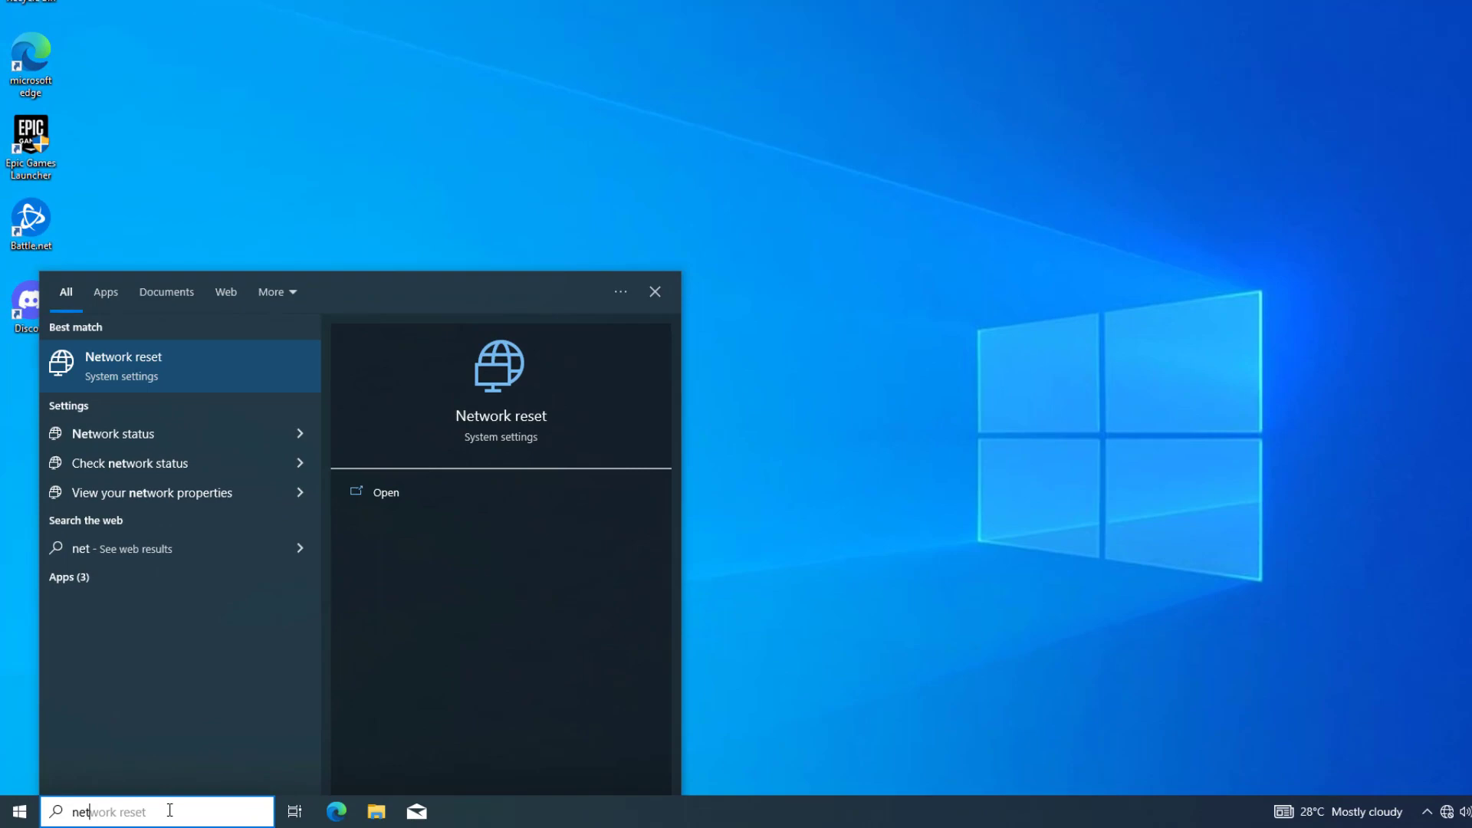
type("work")
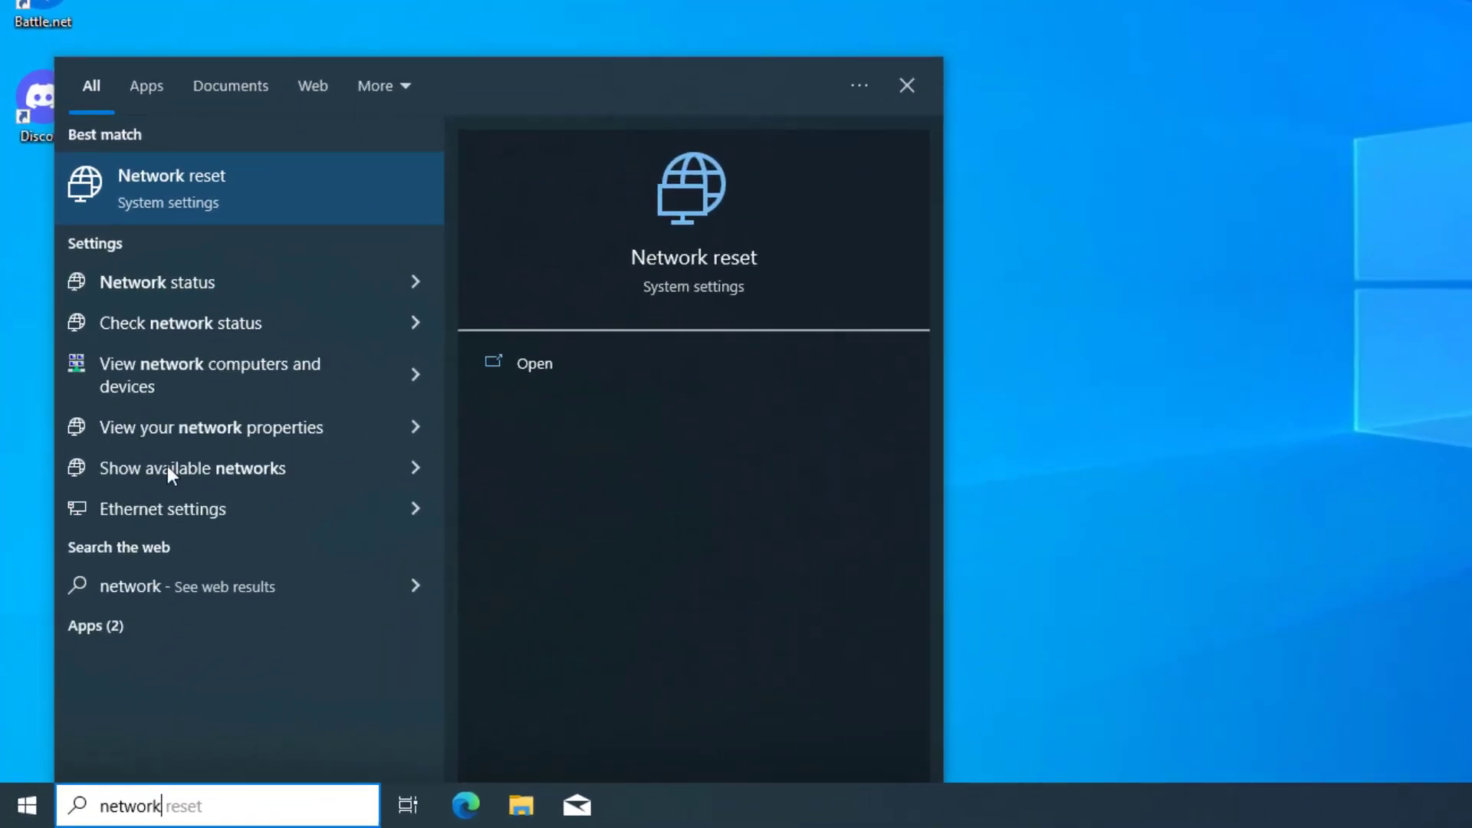
left_click(224, 164)
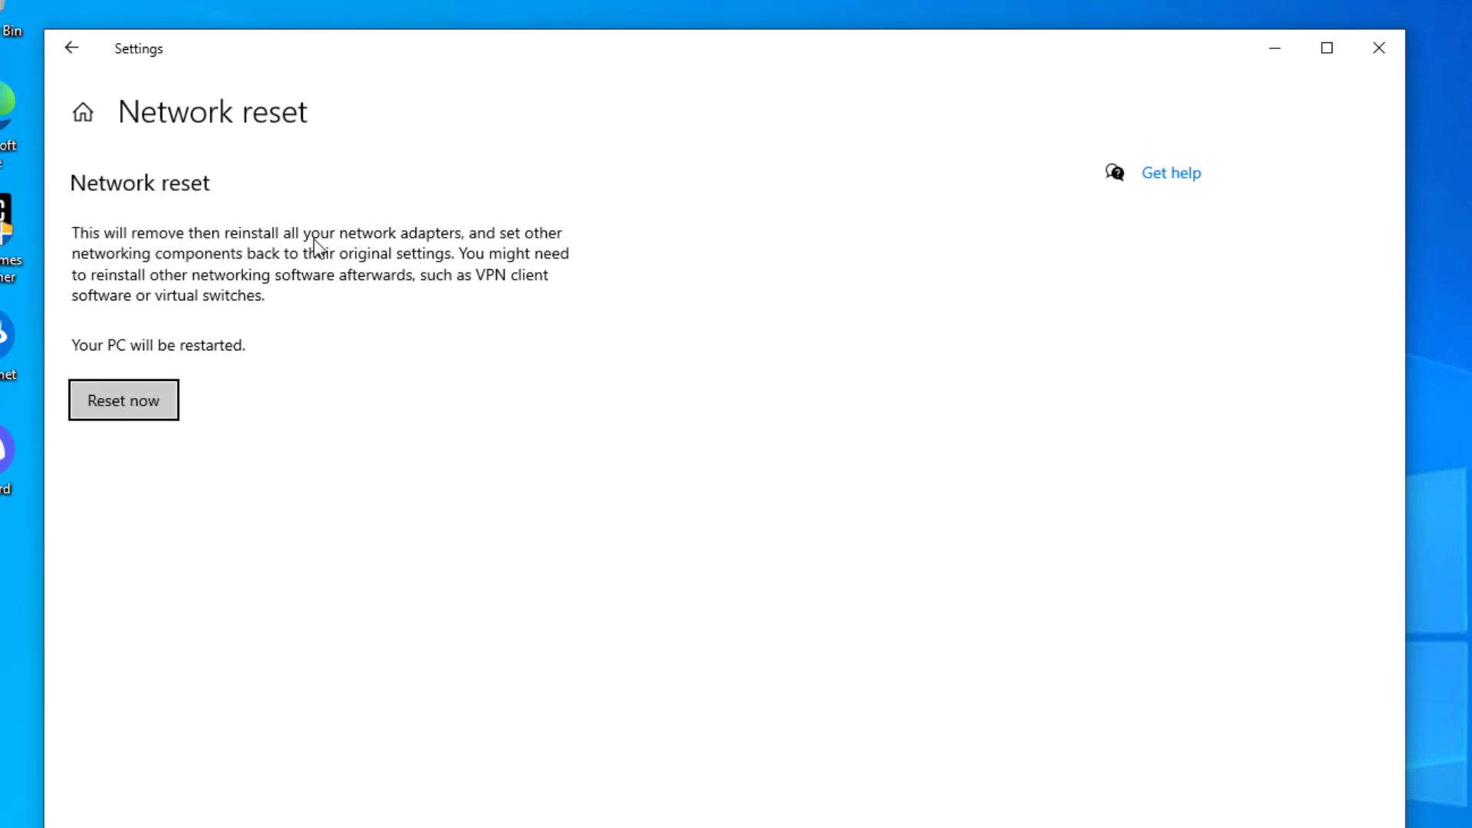
left_click(122, 397)
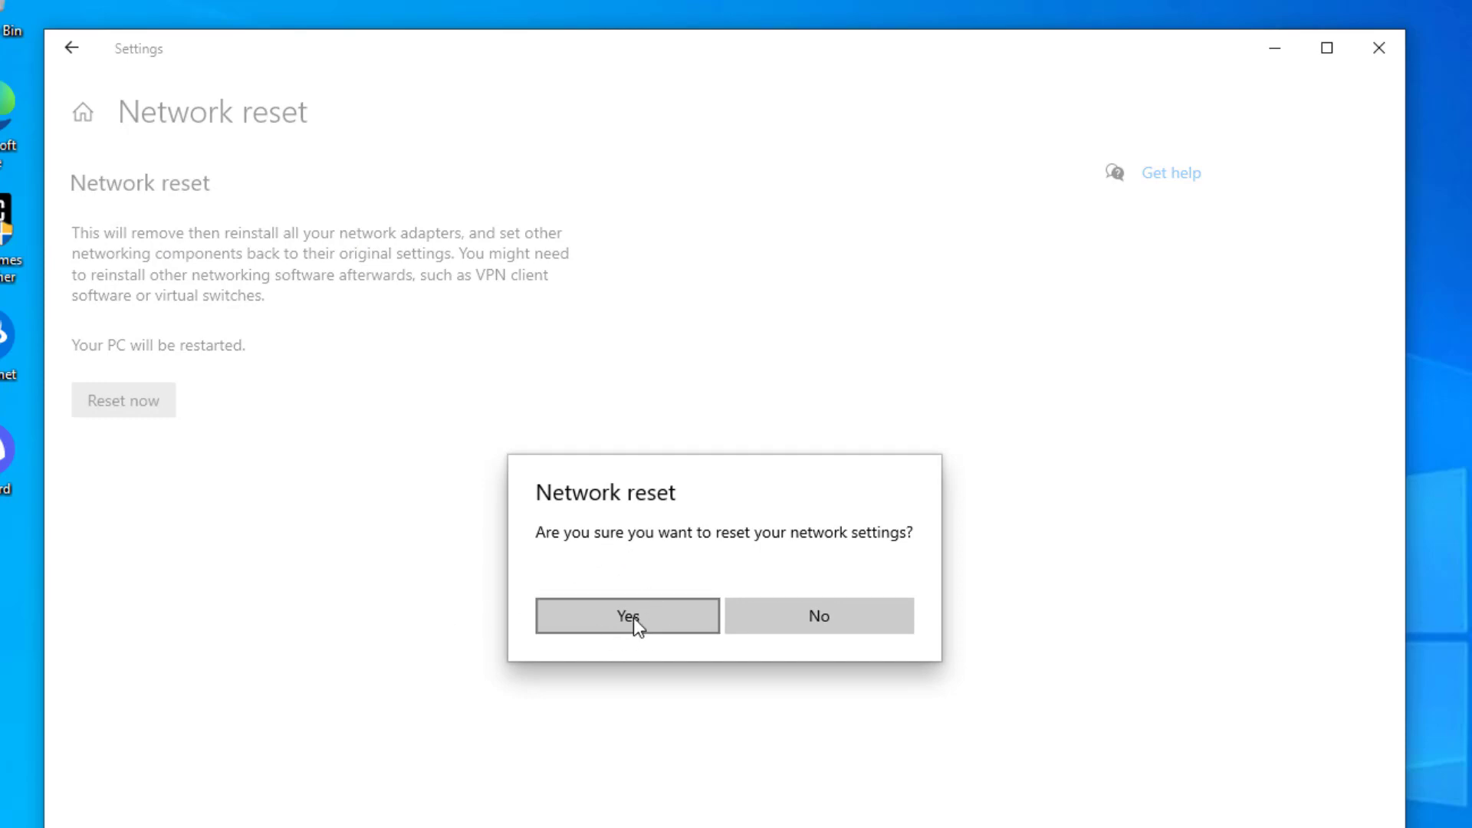
left_click(621, 611)
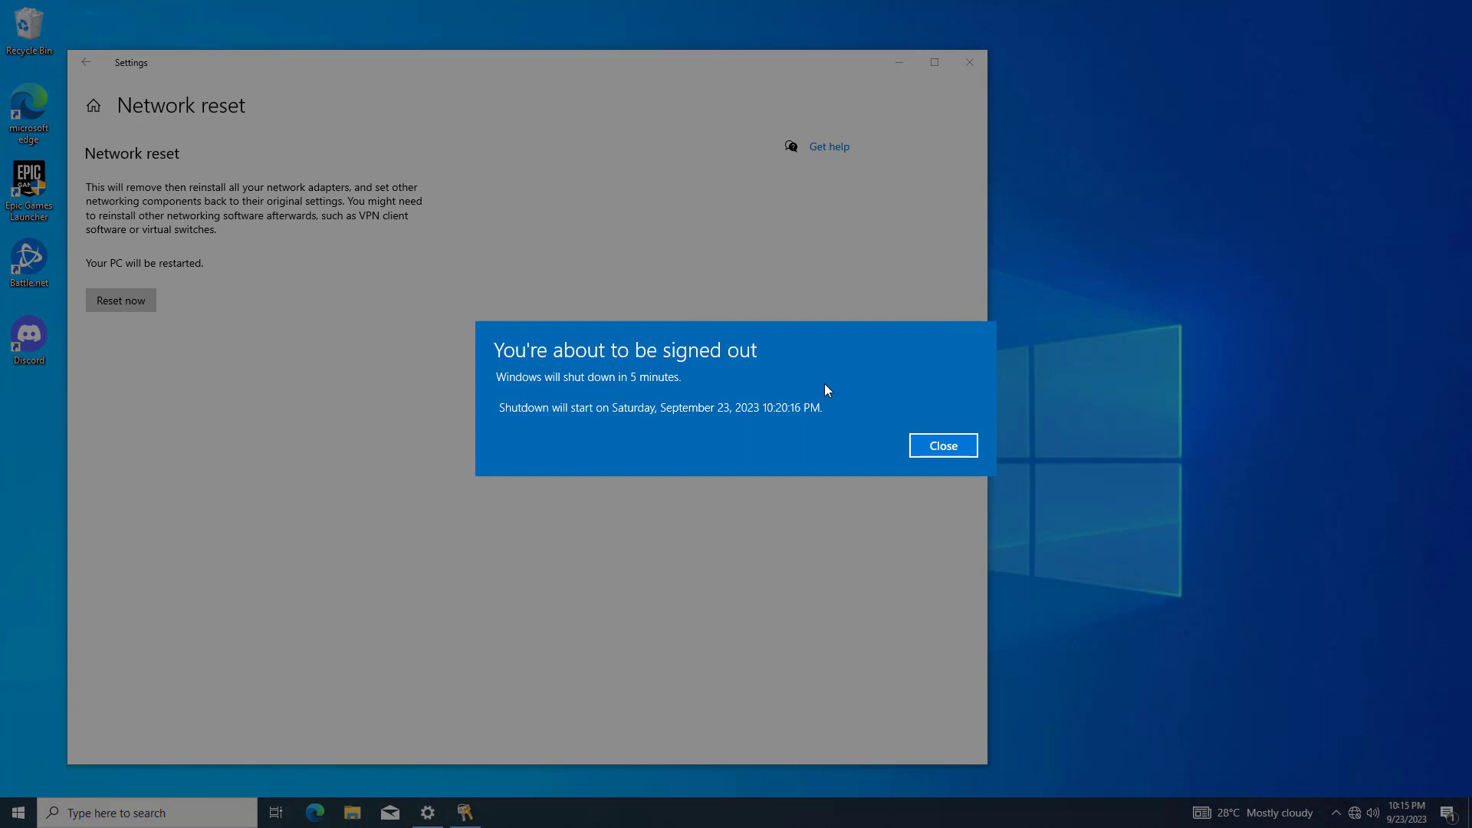
left_click(940, 445)
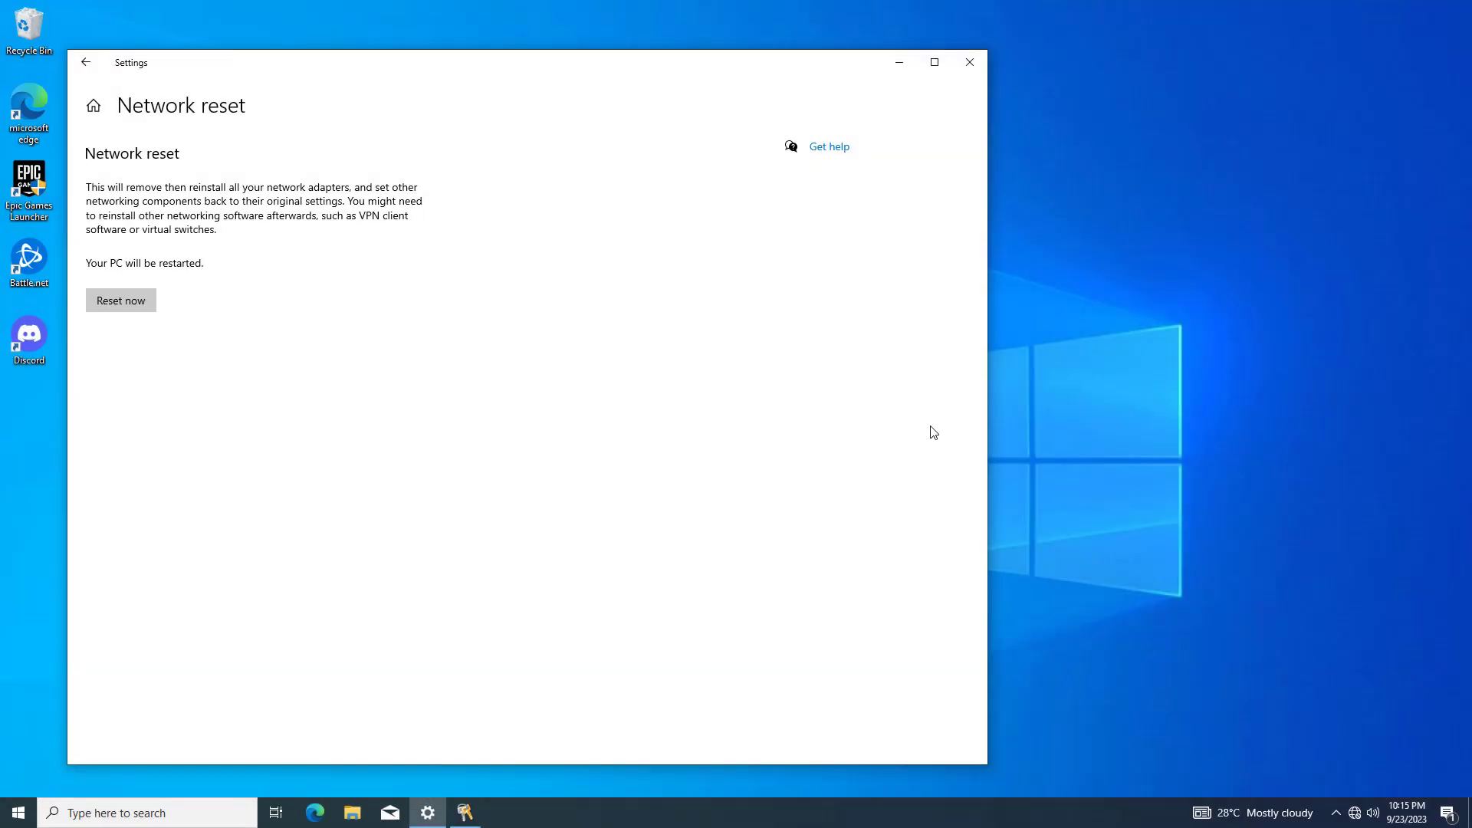
left_click(970, 62)
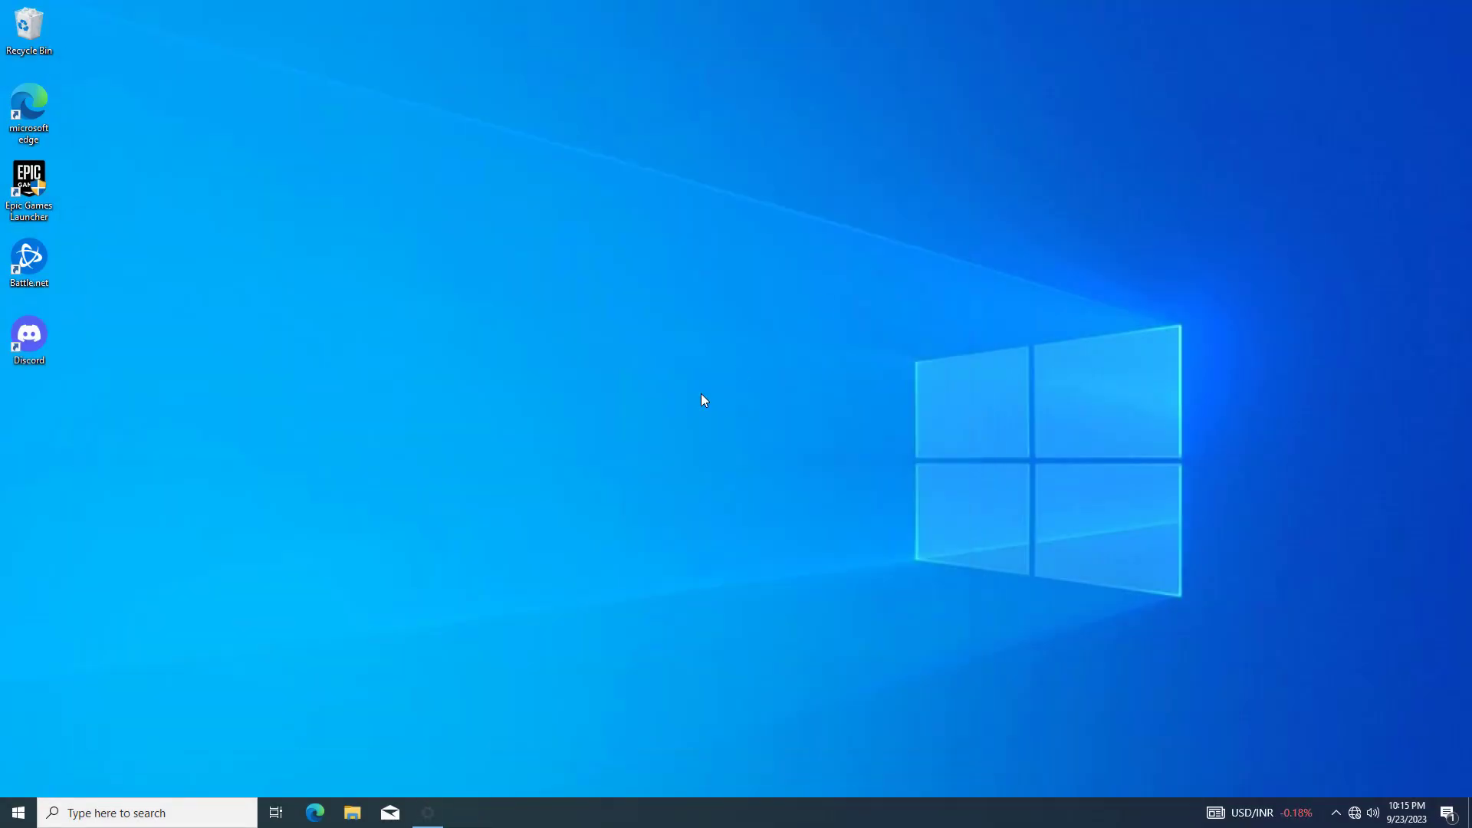
Step: Choose Start > Power > Restart to apply the network reset
left_click(19, 813)
left_click(19, 779)
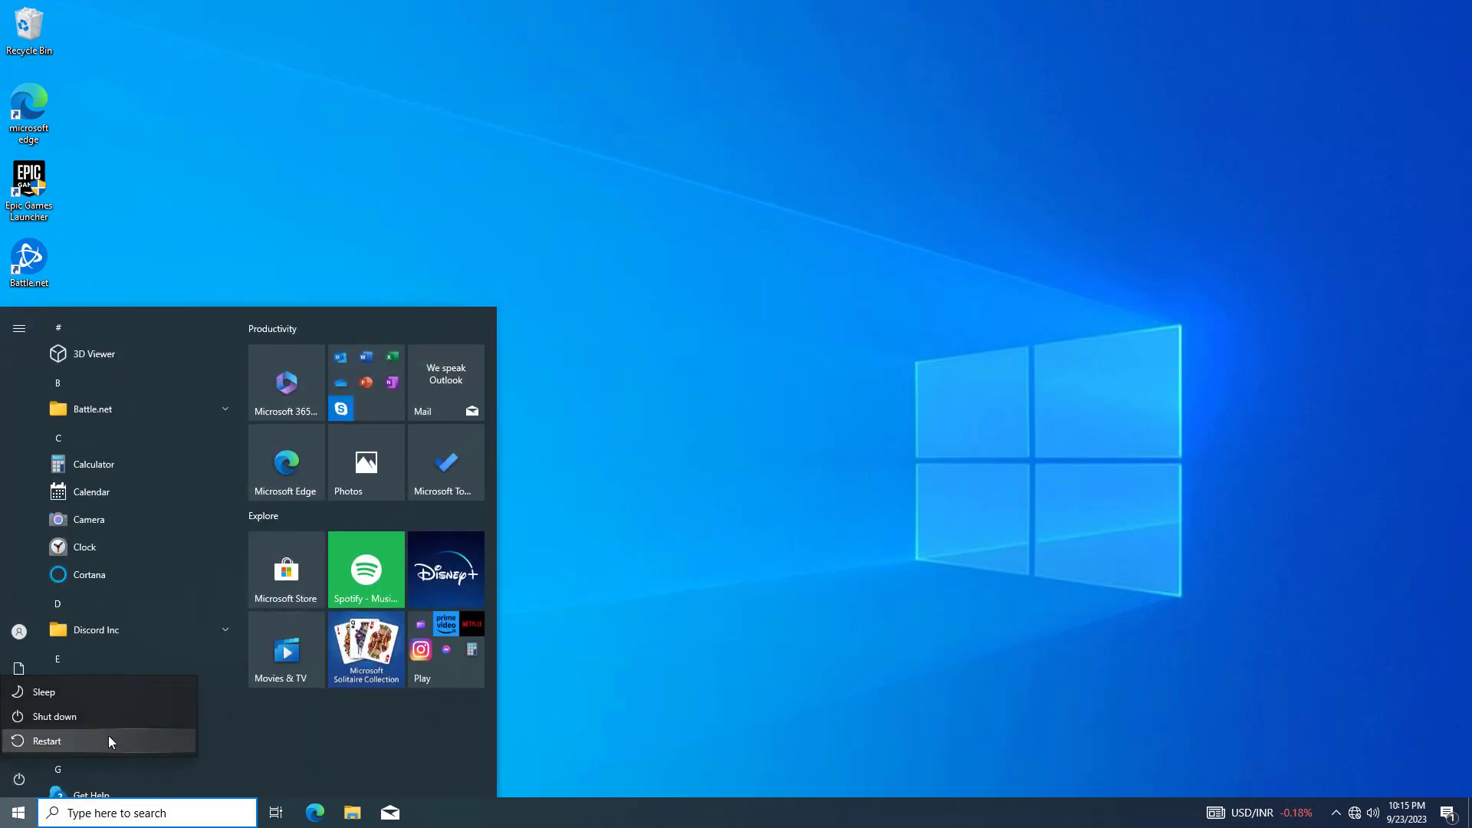
left_click(122, 741)
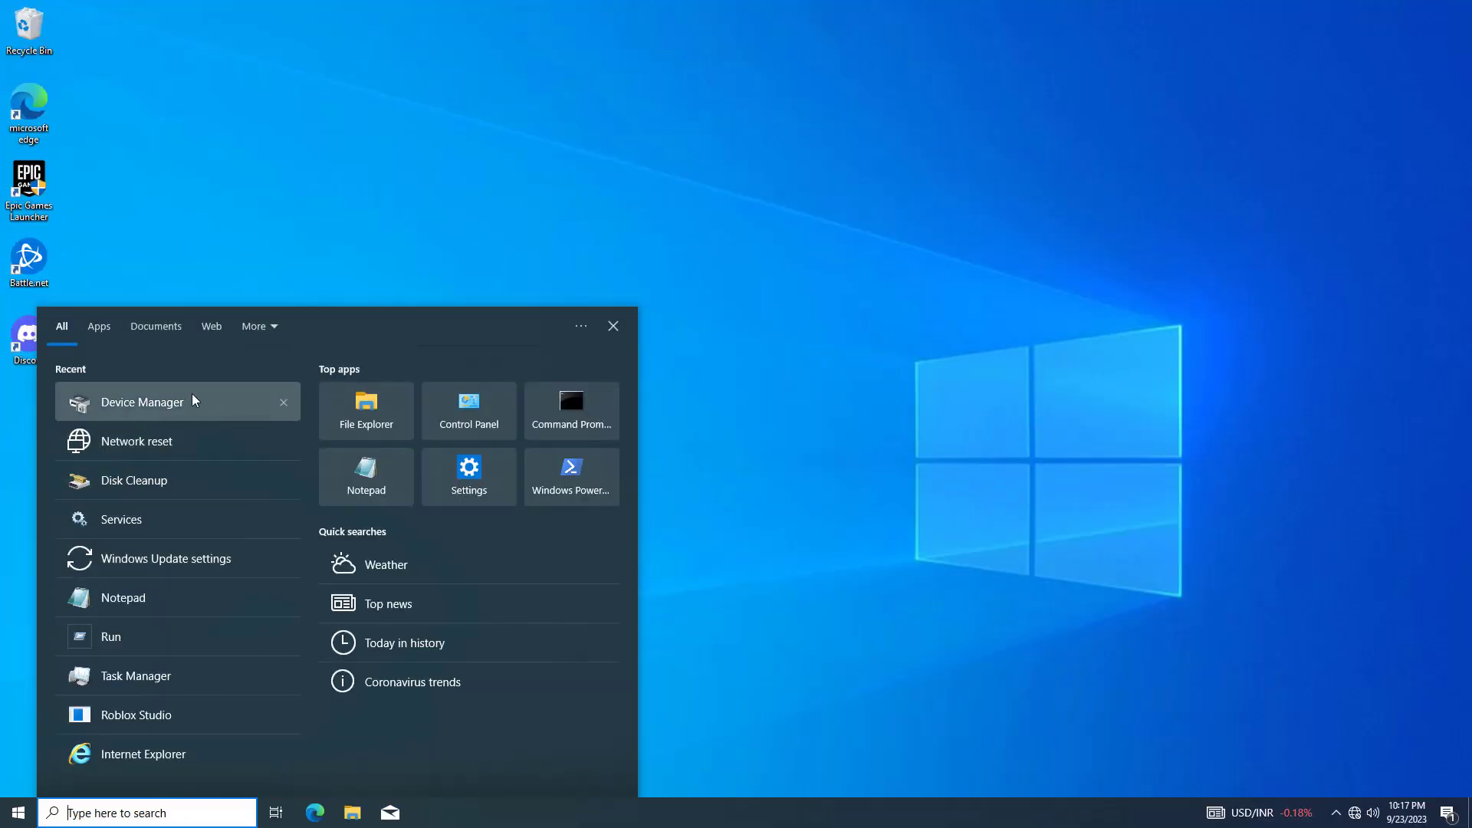
Step: In Device Manager, select the Intel(R) 82574L Gigabit Network Connection and choose Action > Add legacy hardware
left_click(190, 404)
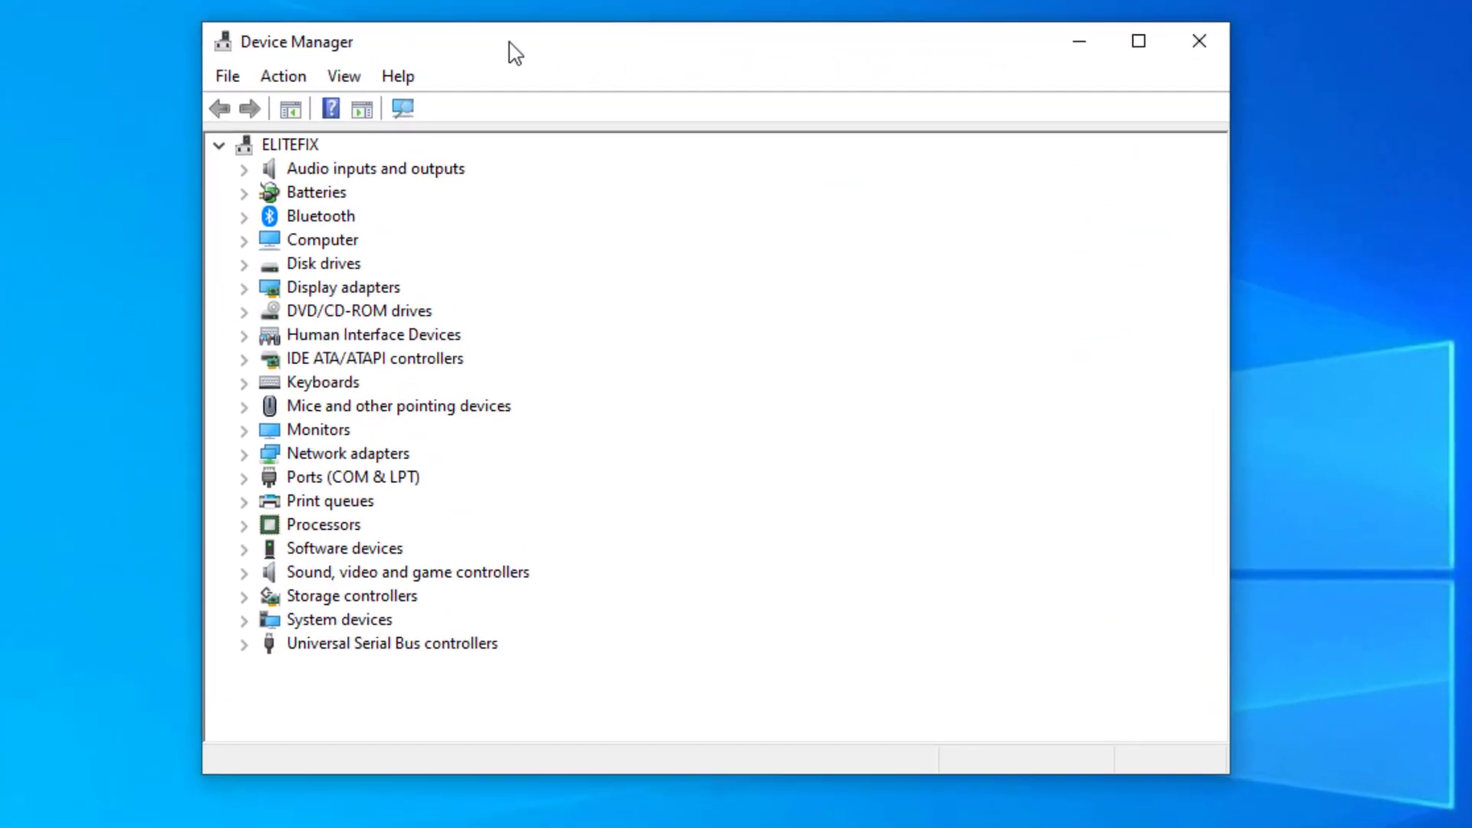
left_click(244, 454)
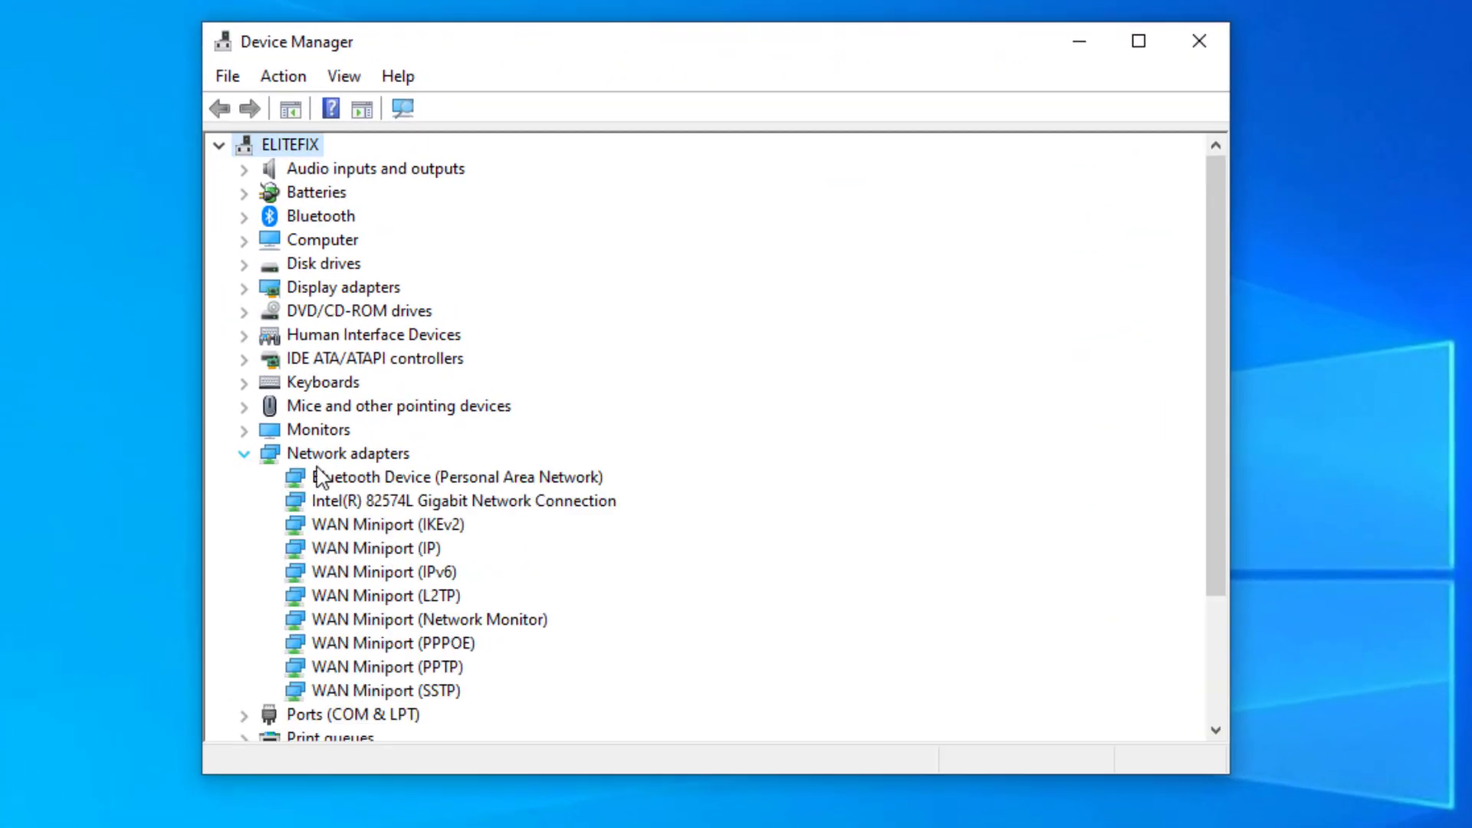
left_click(376, 500)
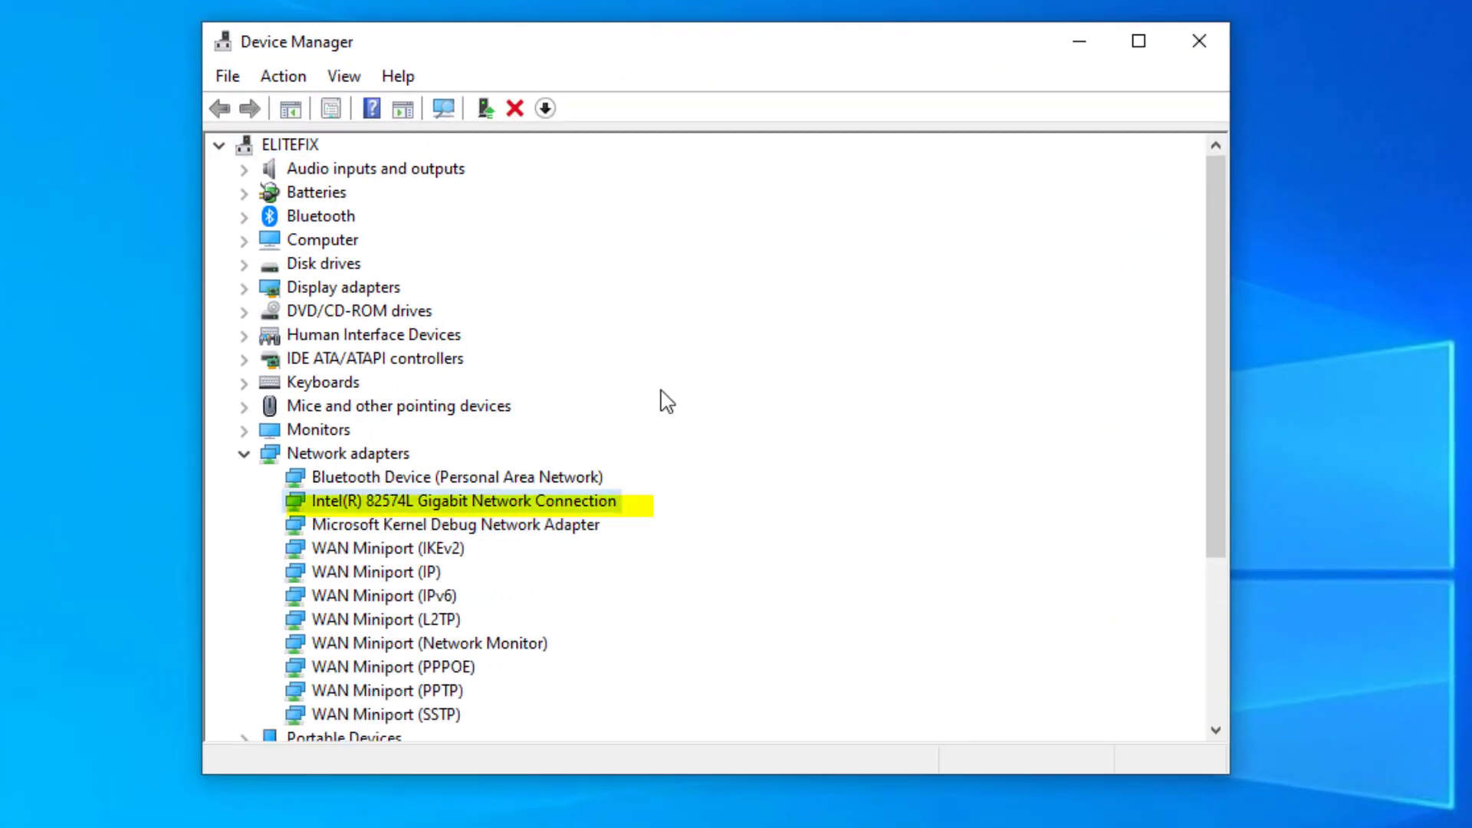
left_click(285, 78)
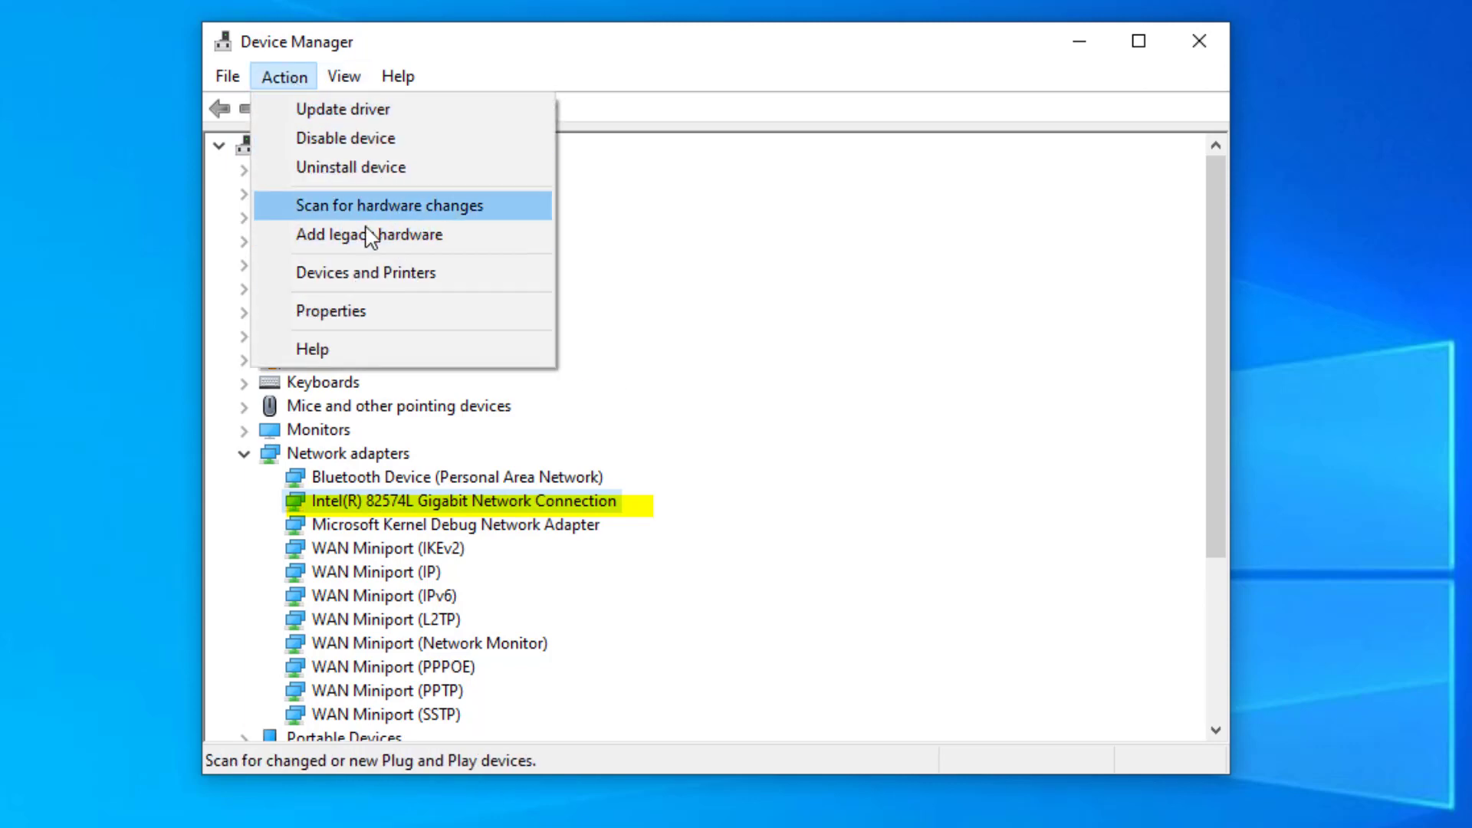
left_click(414, 234)
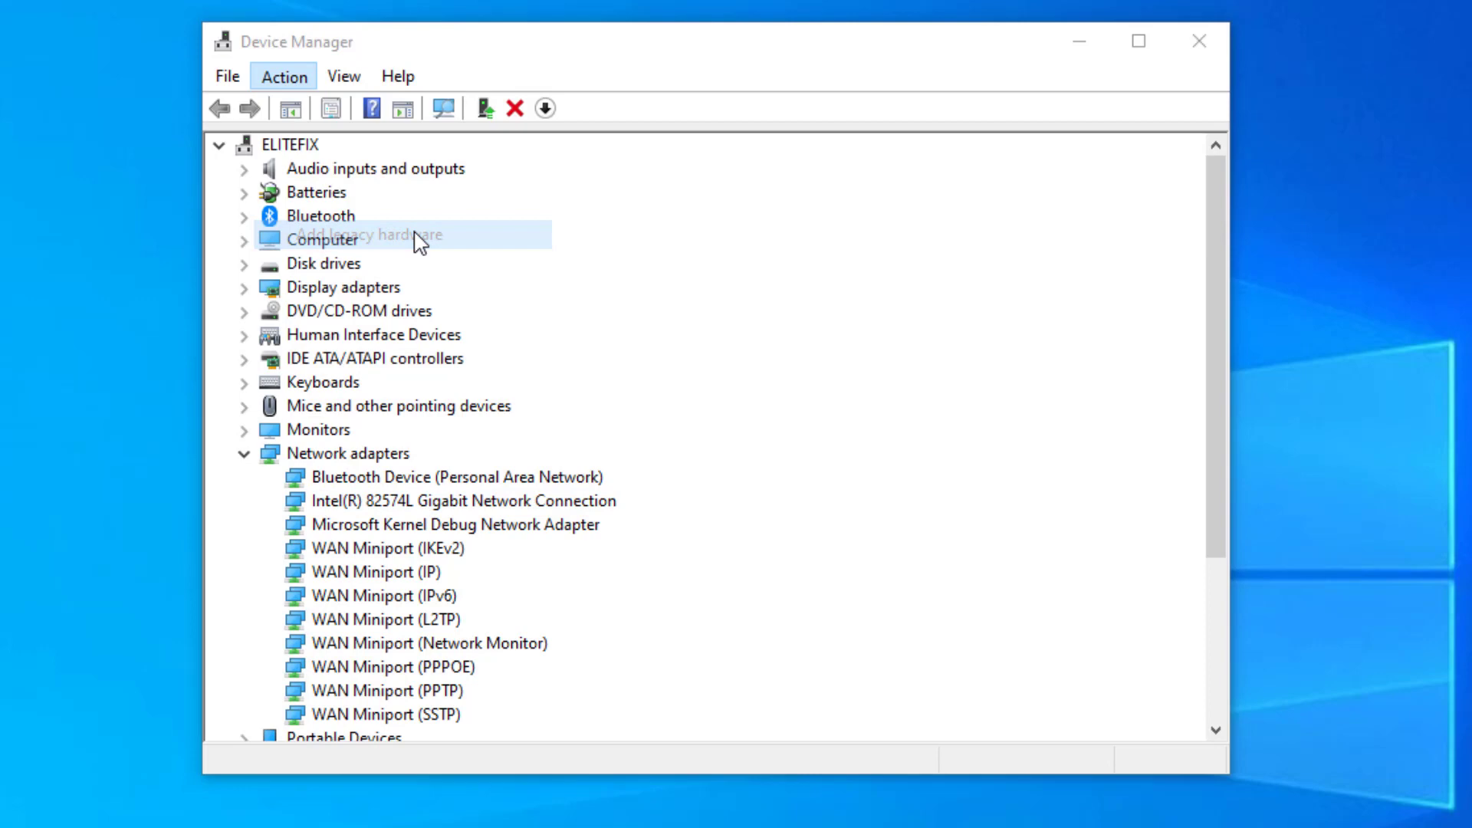
Step: In the Add Hardware wizard, choose manual selection from a list with hardware type Network adapters
left_click(834, 690)
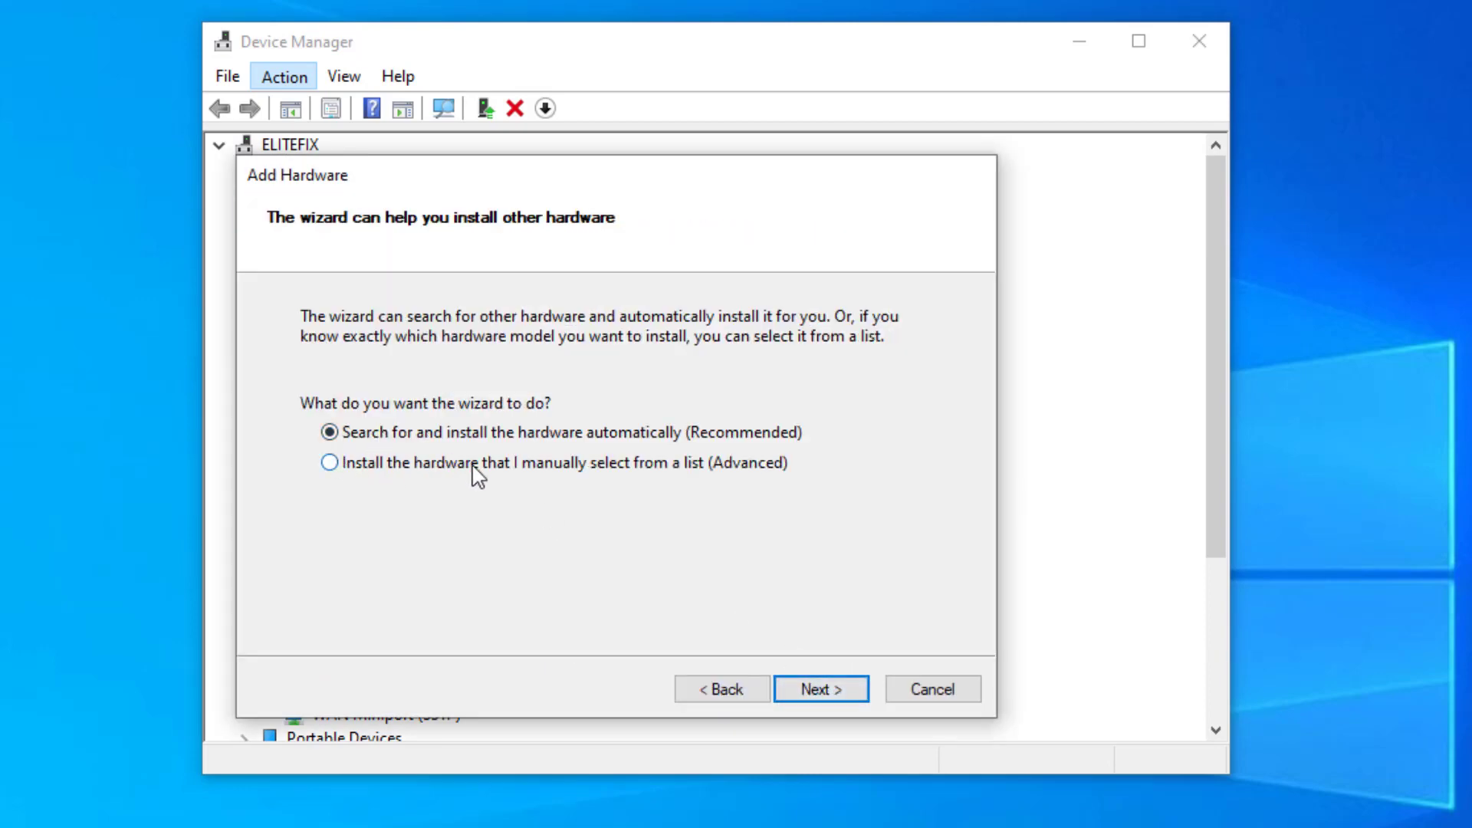
left_click(330, 464)
left_click(821, 692)
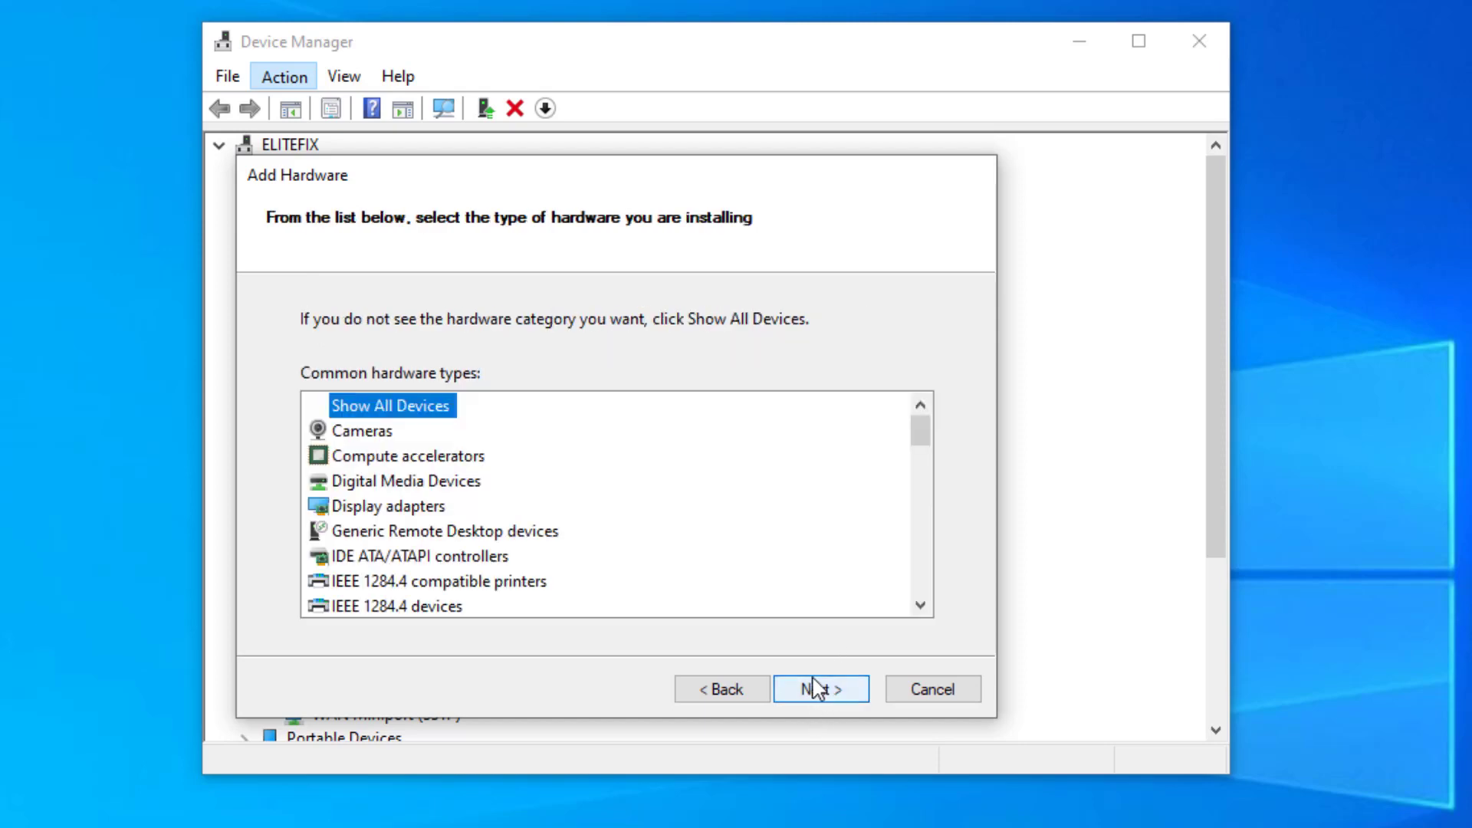
scroll(485, 529, "down", 4)
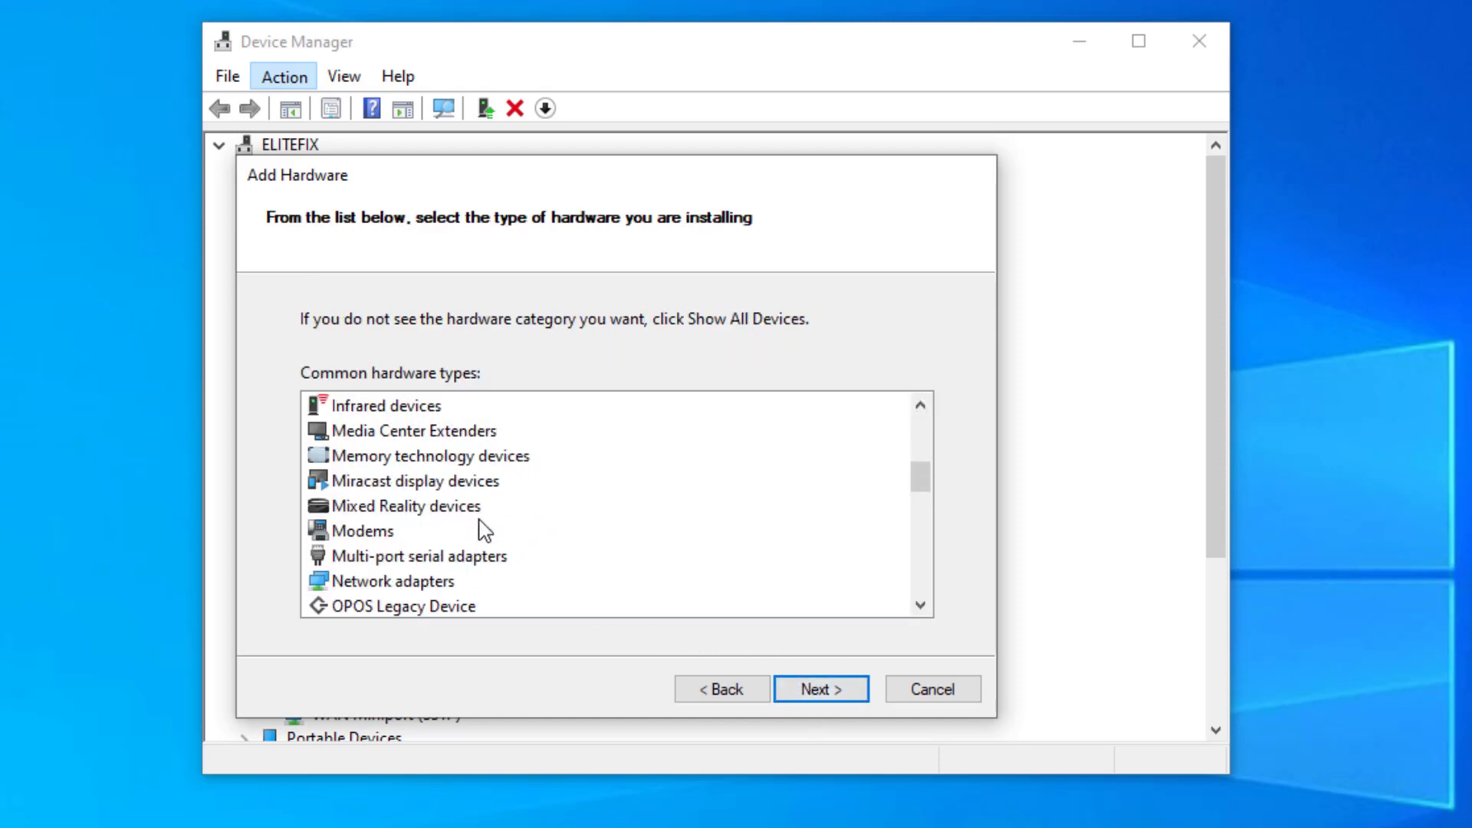
scroll(485, 529, "down", 1)
left_click(382, 506)
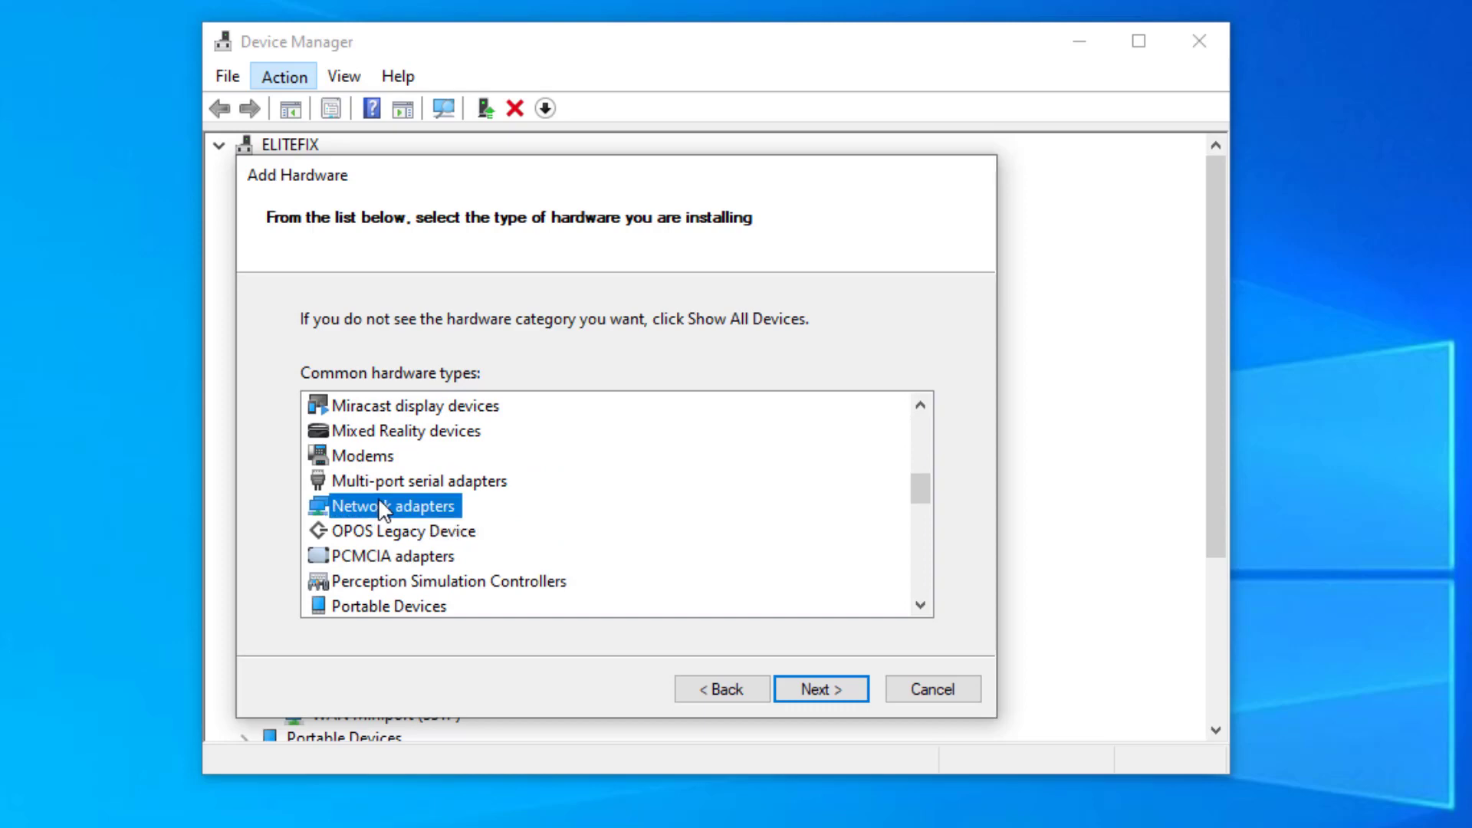
left_click(810, 690)
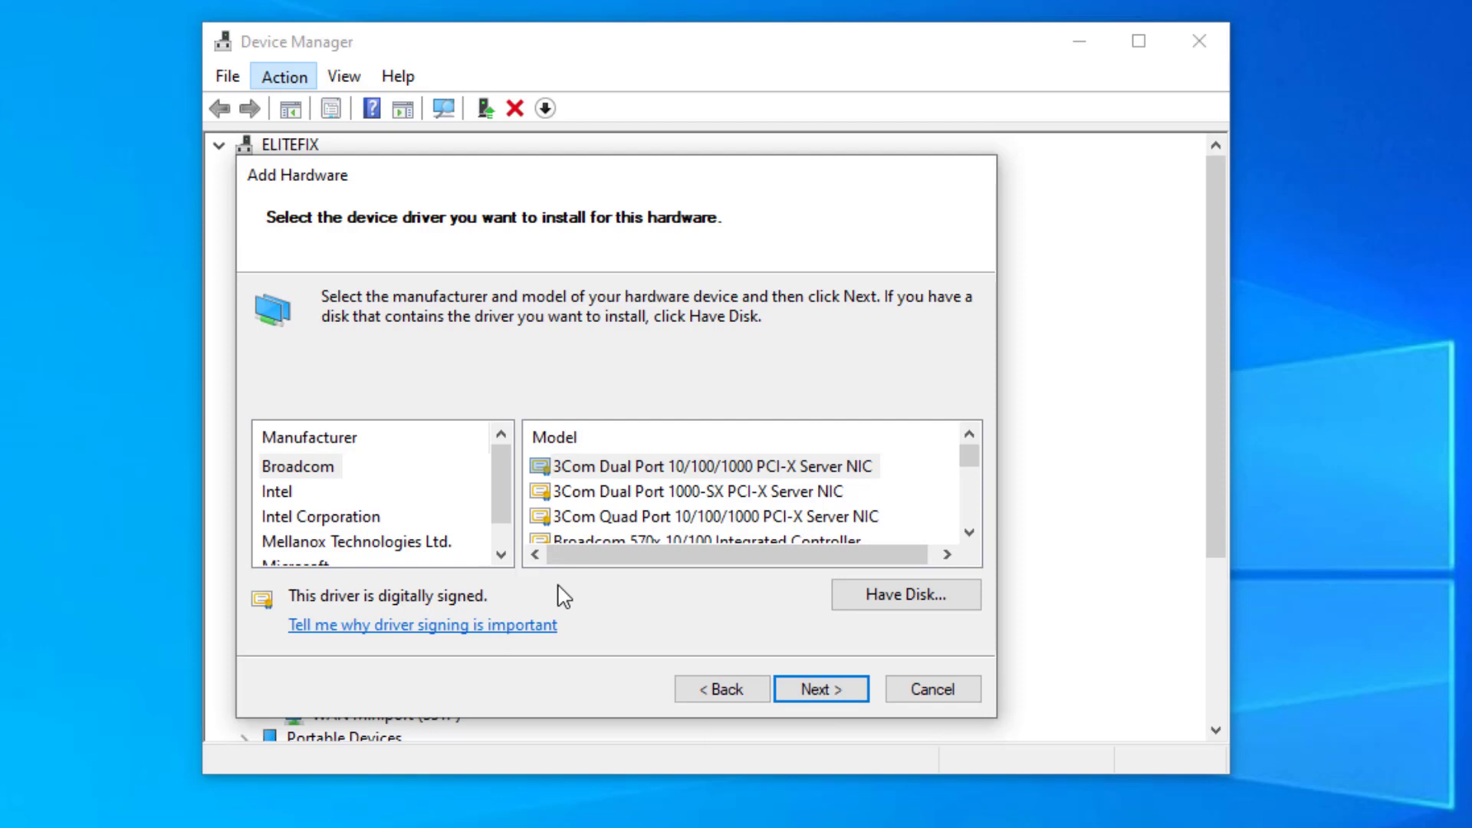
Step: Install Intel's 82567LF Gigabit Network Connection, finish the wizard, and close Device Manager
scroll(412, 528, "down", 1)
scroll(412, 527, "up", 1)
scroll(404, 526, "down", 1)
scroll(411, 519, "up", 1)
left_click(279, 496)
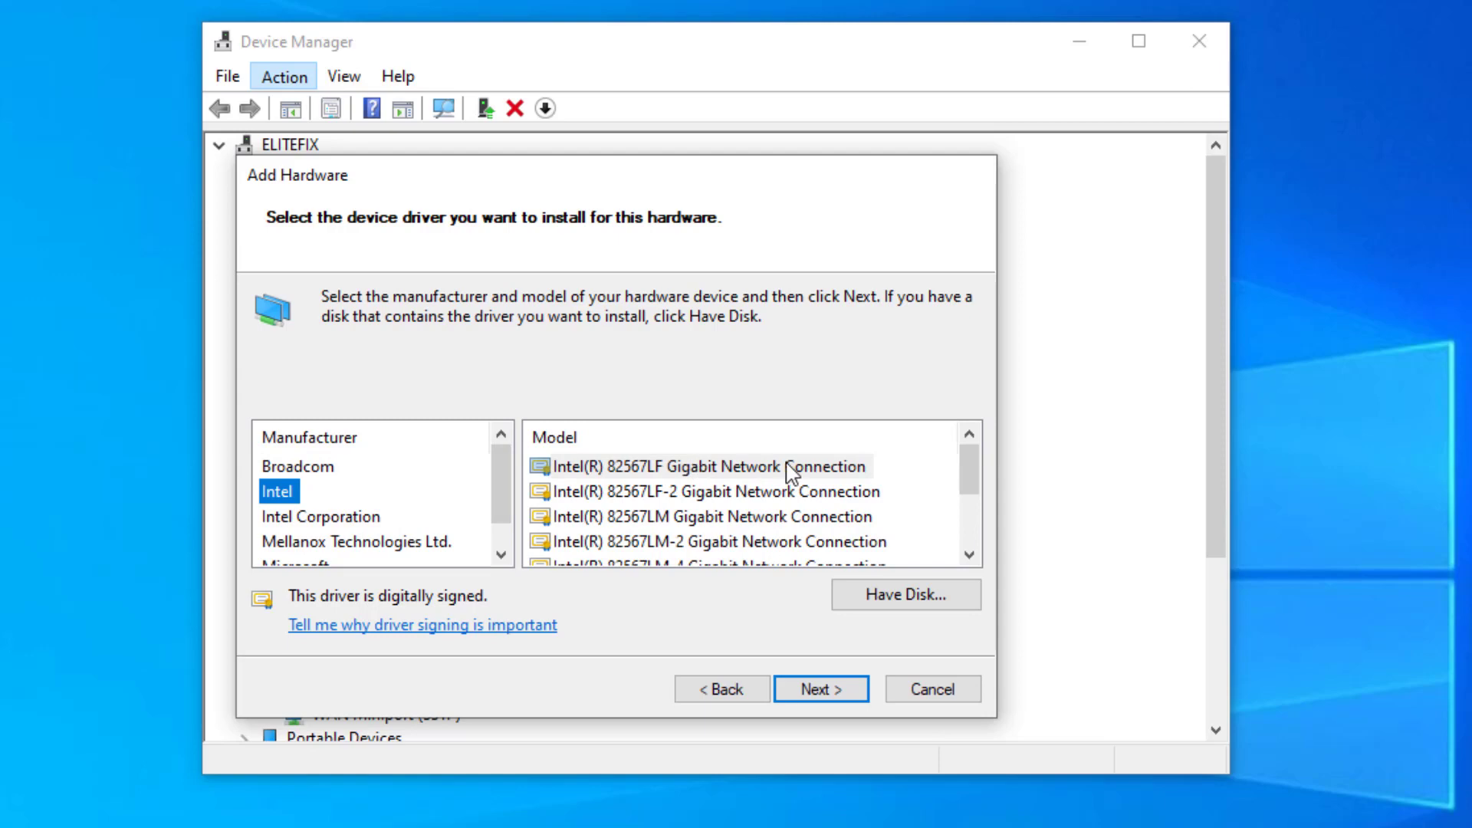
left_click(785, 465)
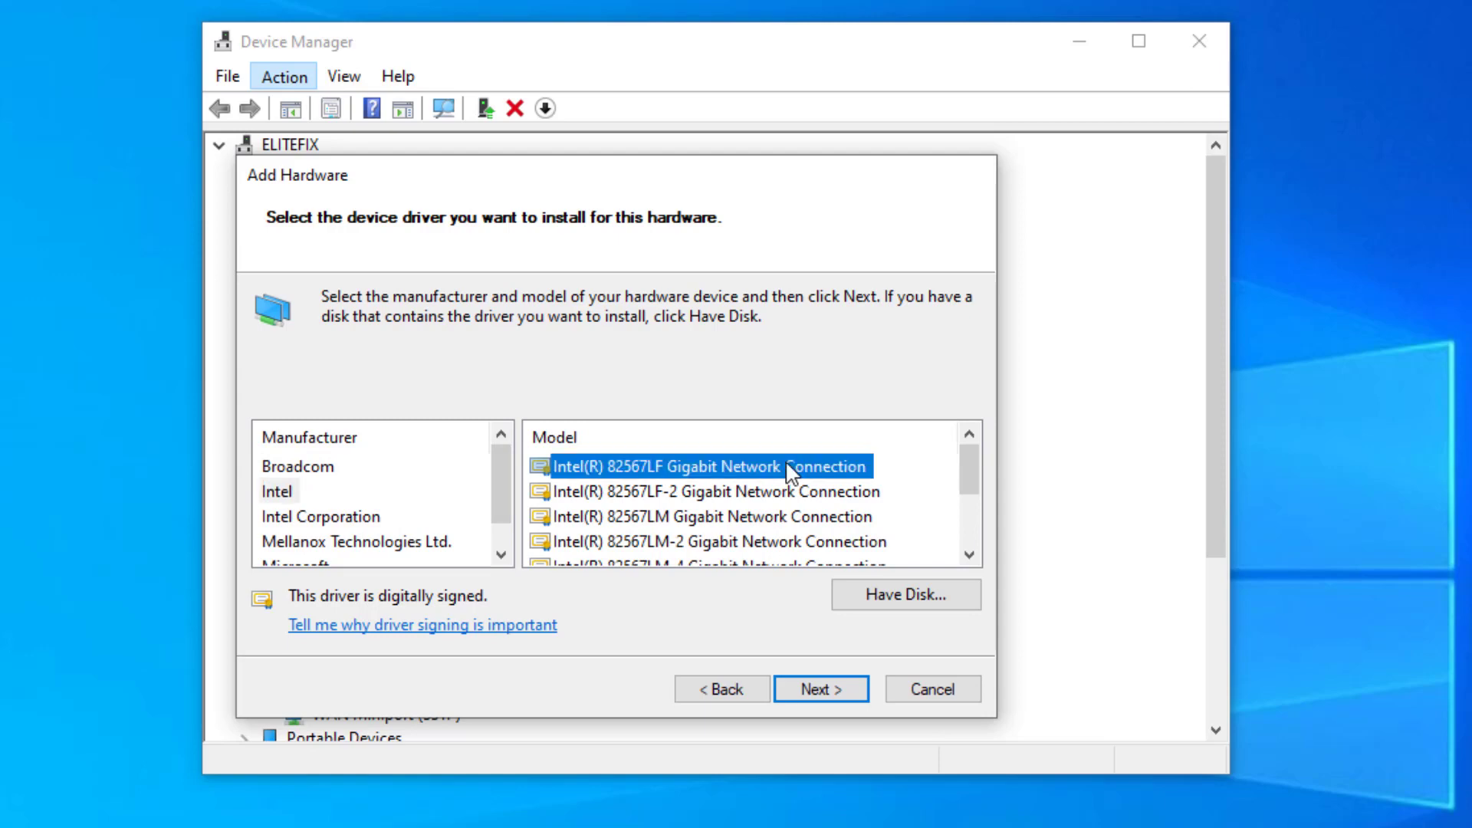
left_click(842, 698)
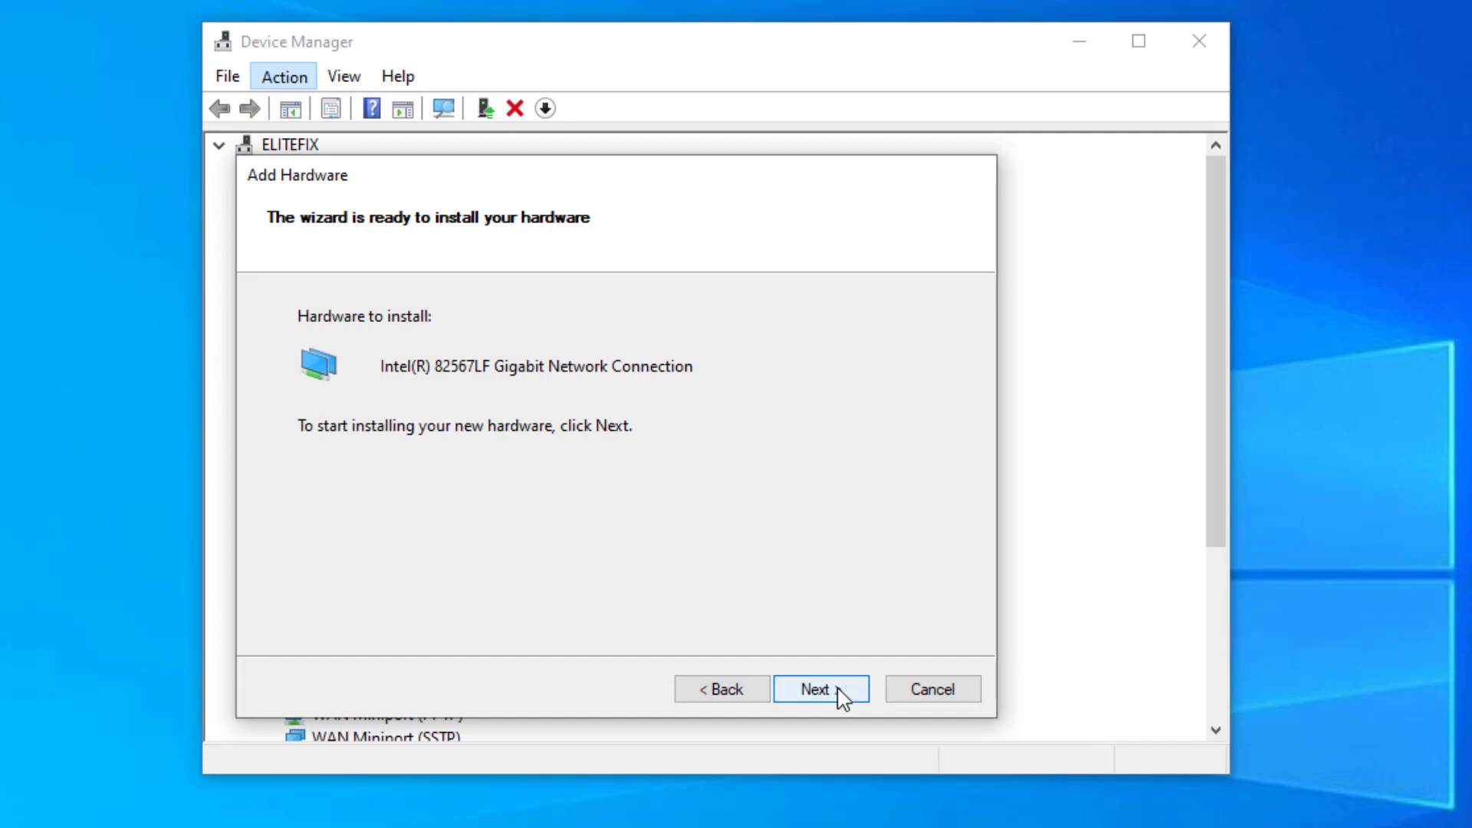
left_click(841, 698)
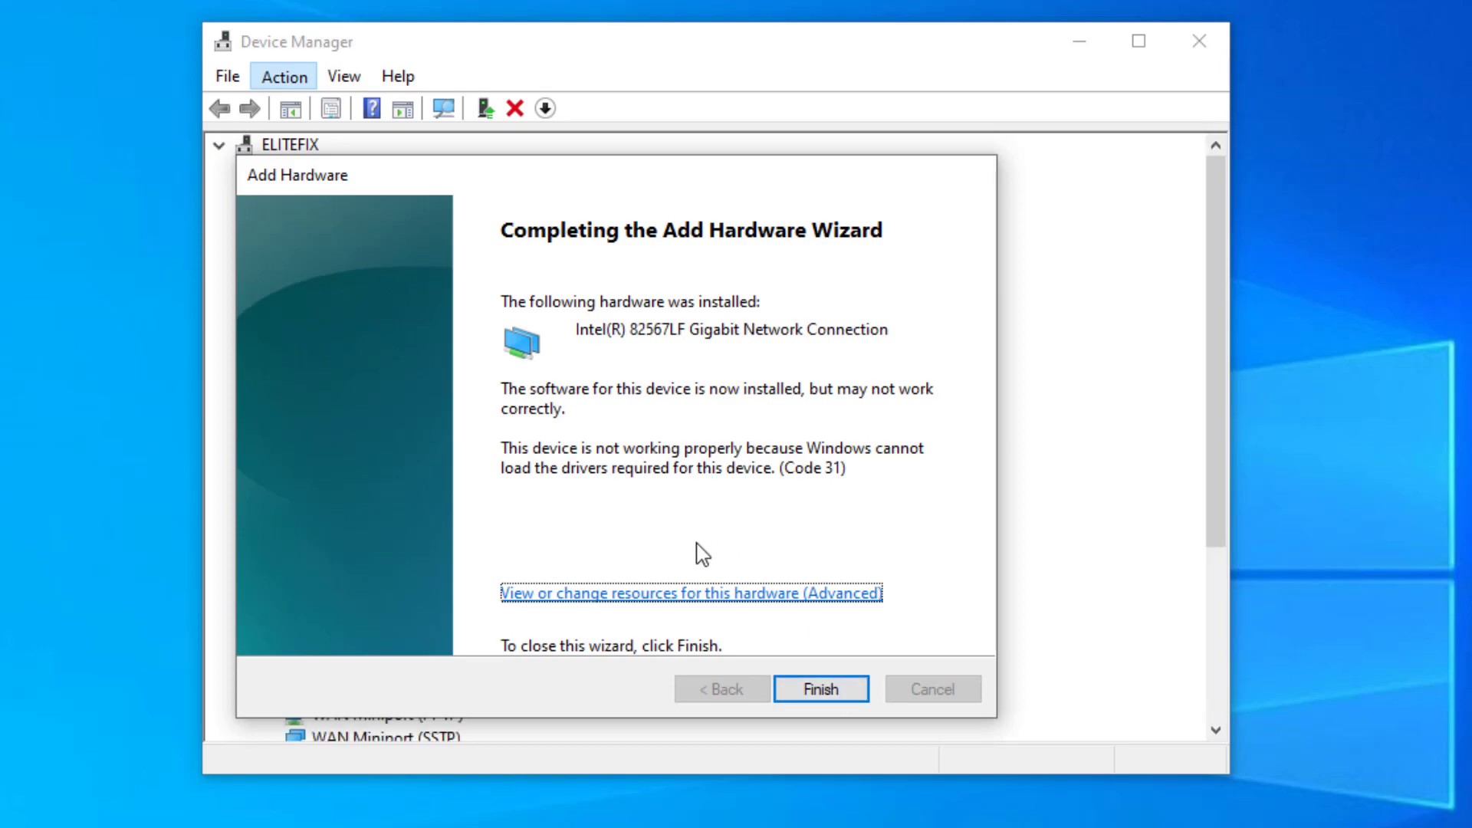
left_click(811, 693)
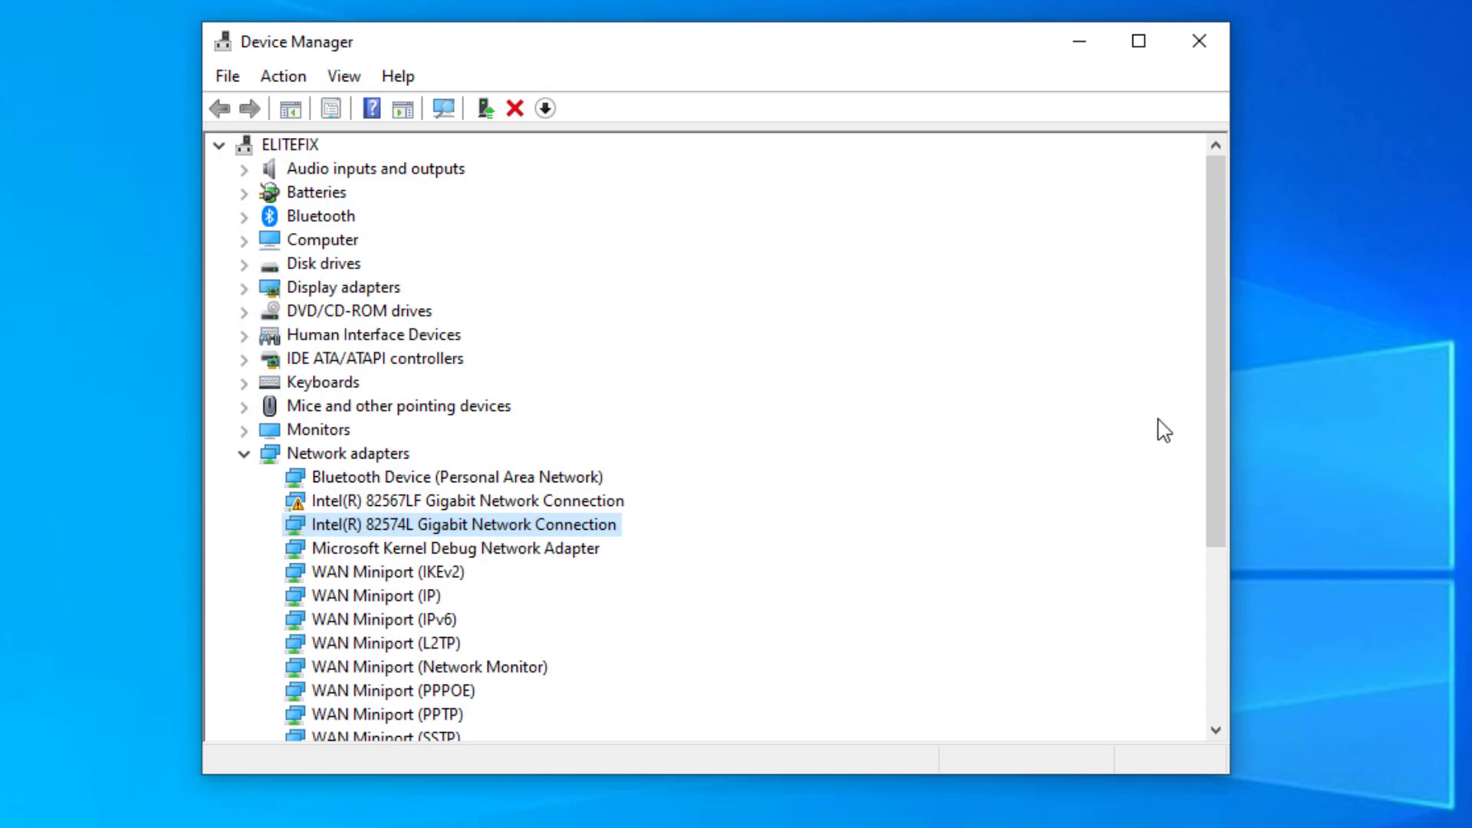
left_click(1207, 56)
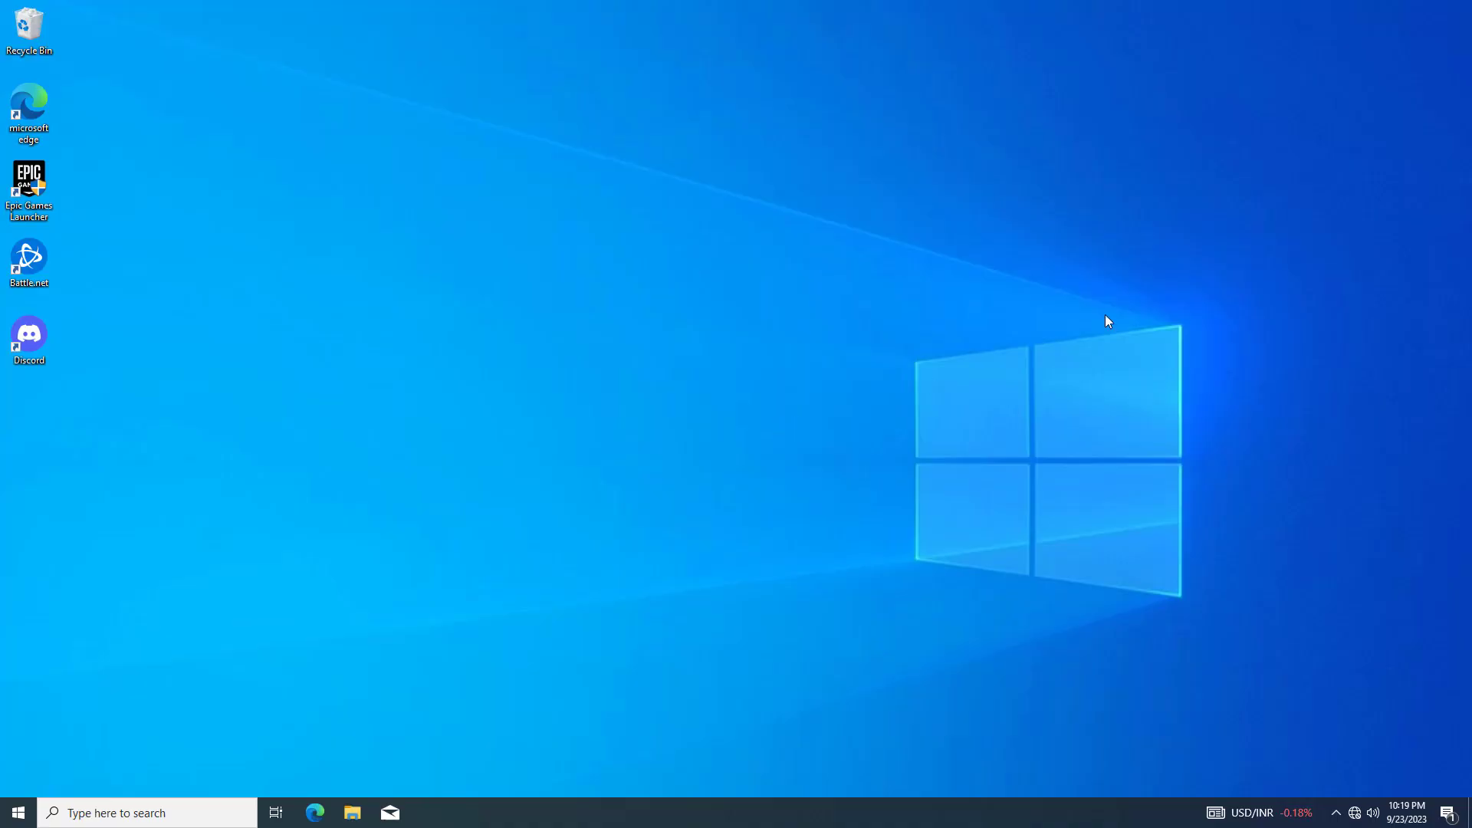
Step: In Edge, search 'intel network adapter for windows 10' and scroll to Intel's driver result
double_click(44, 111)
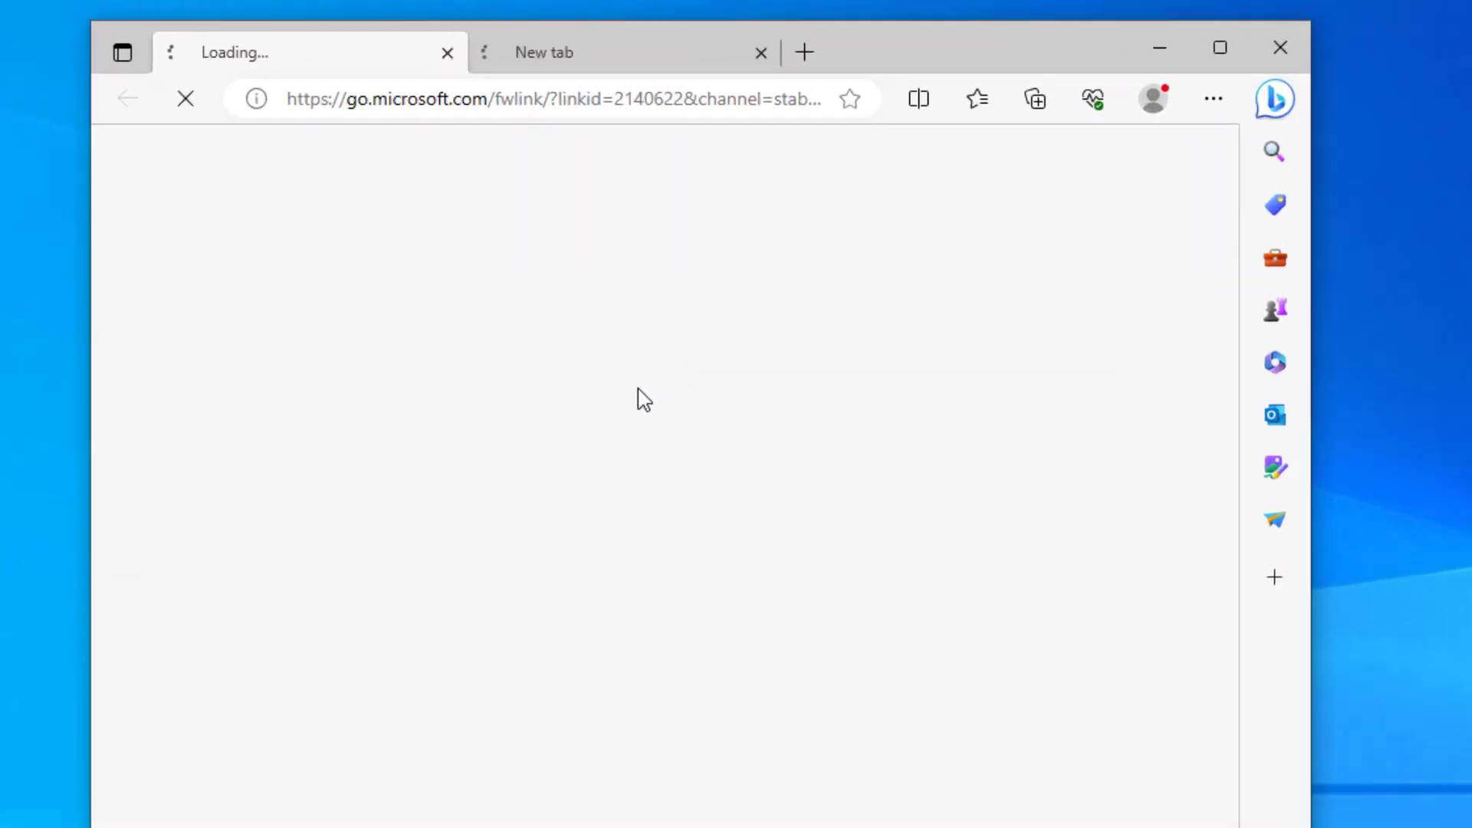
type("int")
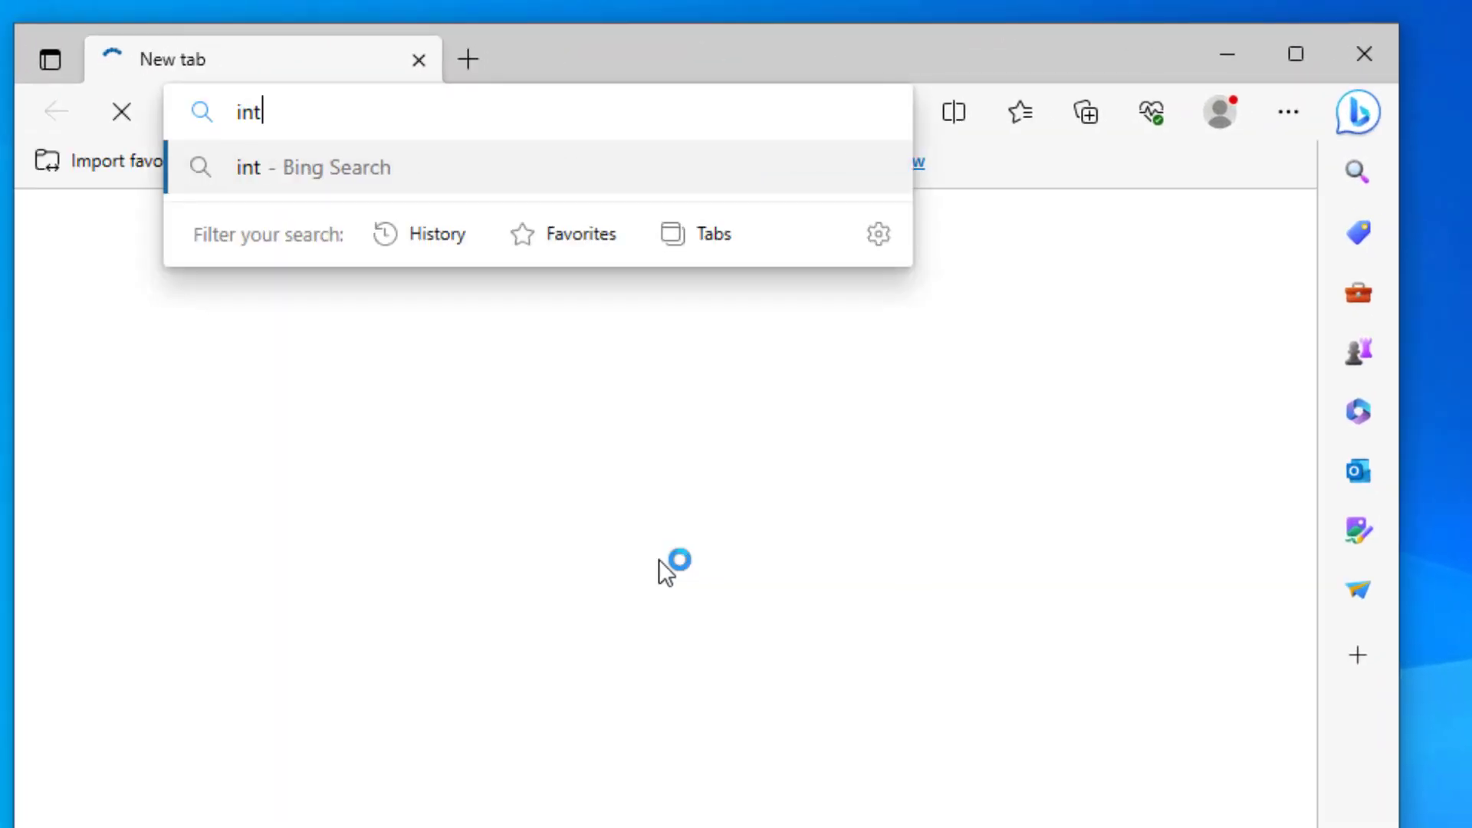
type("el")
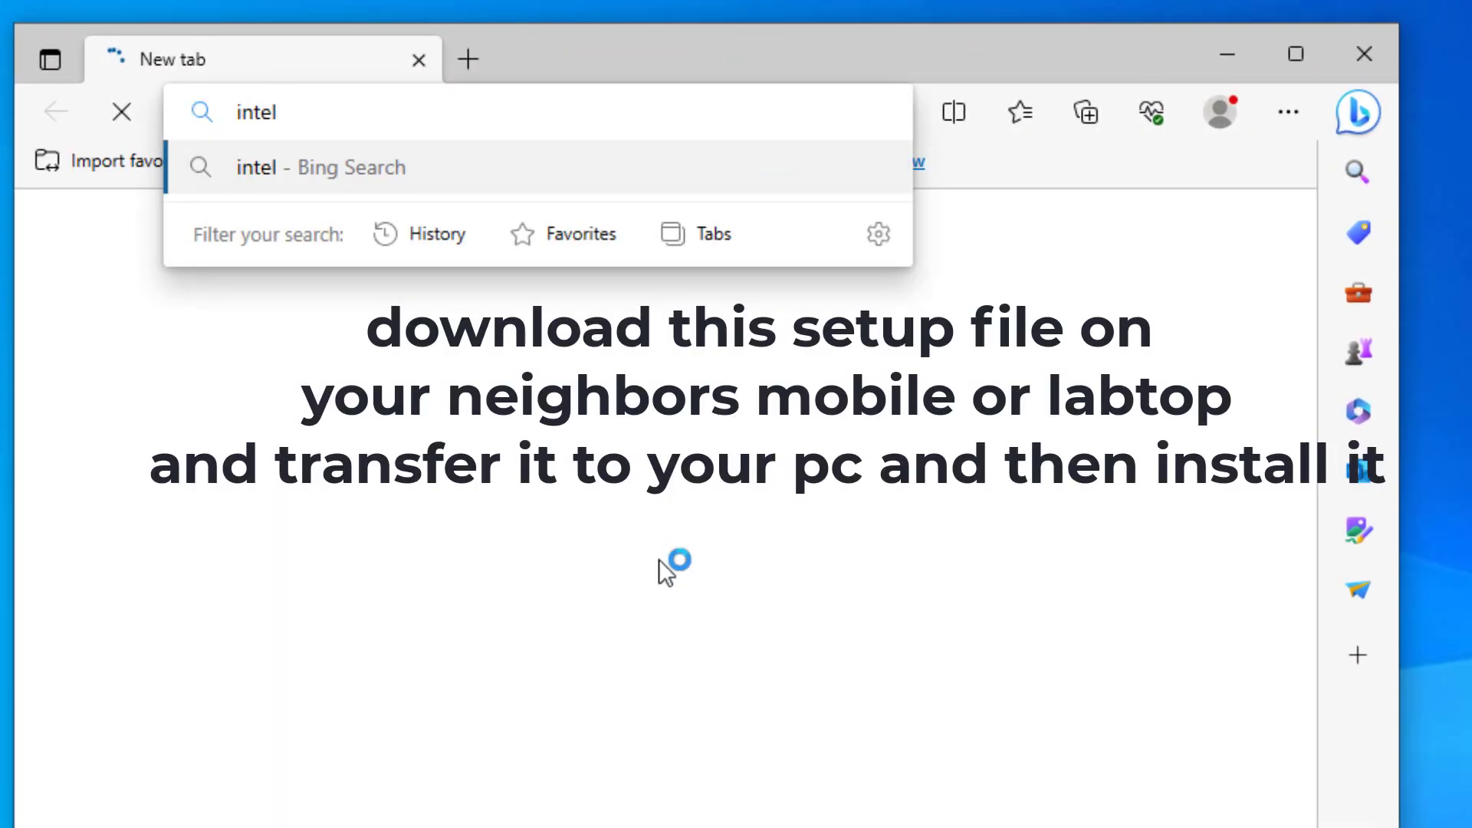
type(" network adapter for windows 10")
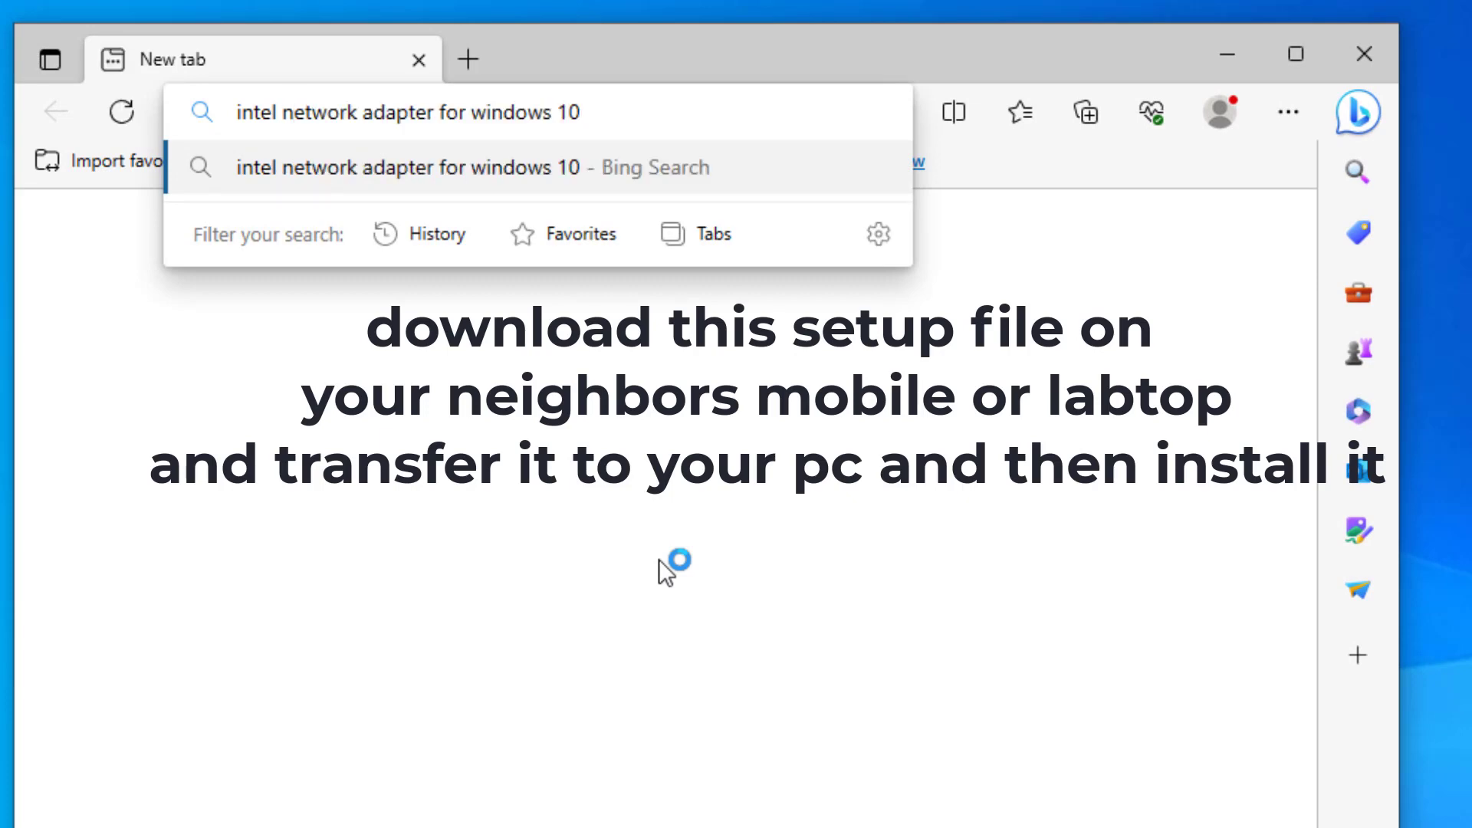
key("Return")
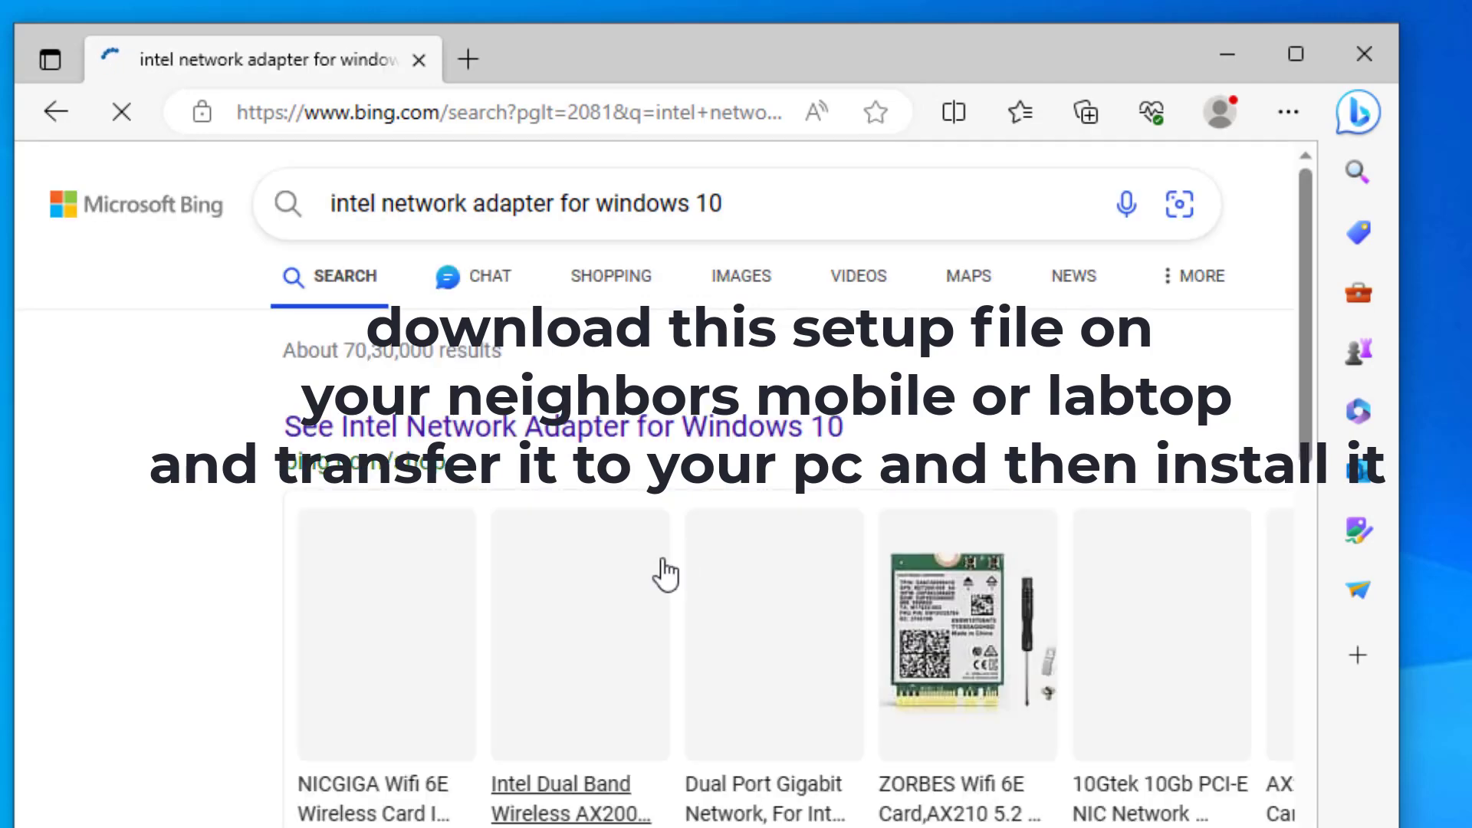
scroll(664, 573, "down", 15)
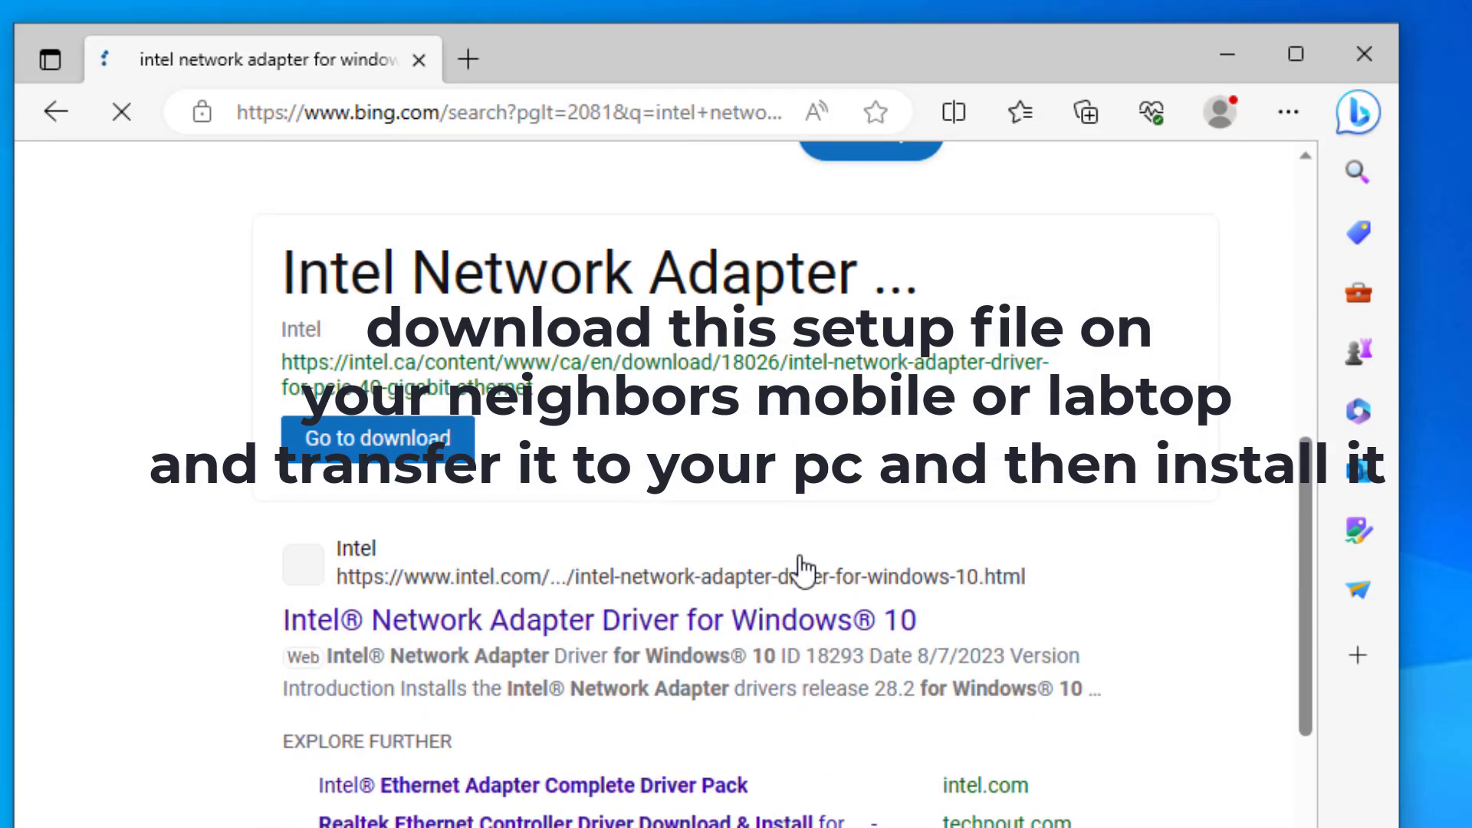
Step: On Intel's driver page, download Wired_PROSet_28.2_x64.zip, accepting the license terms
left_click(589, 616)
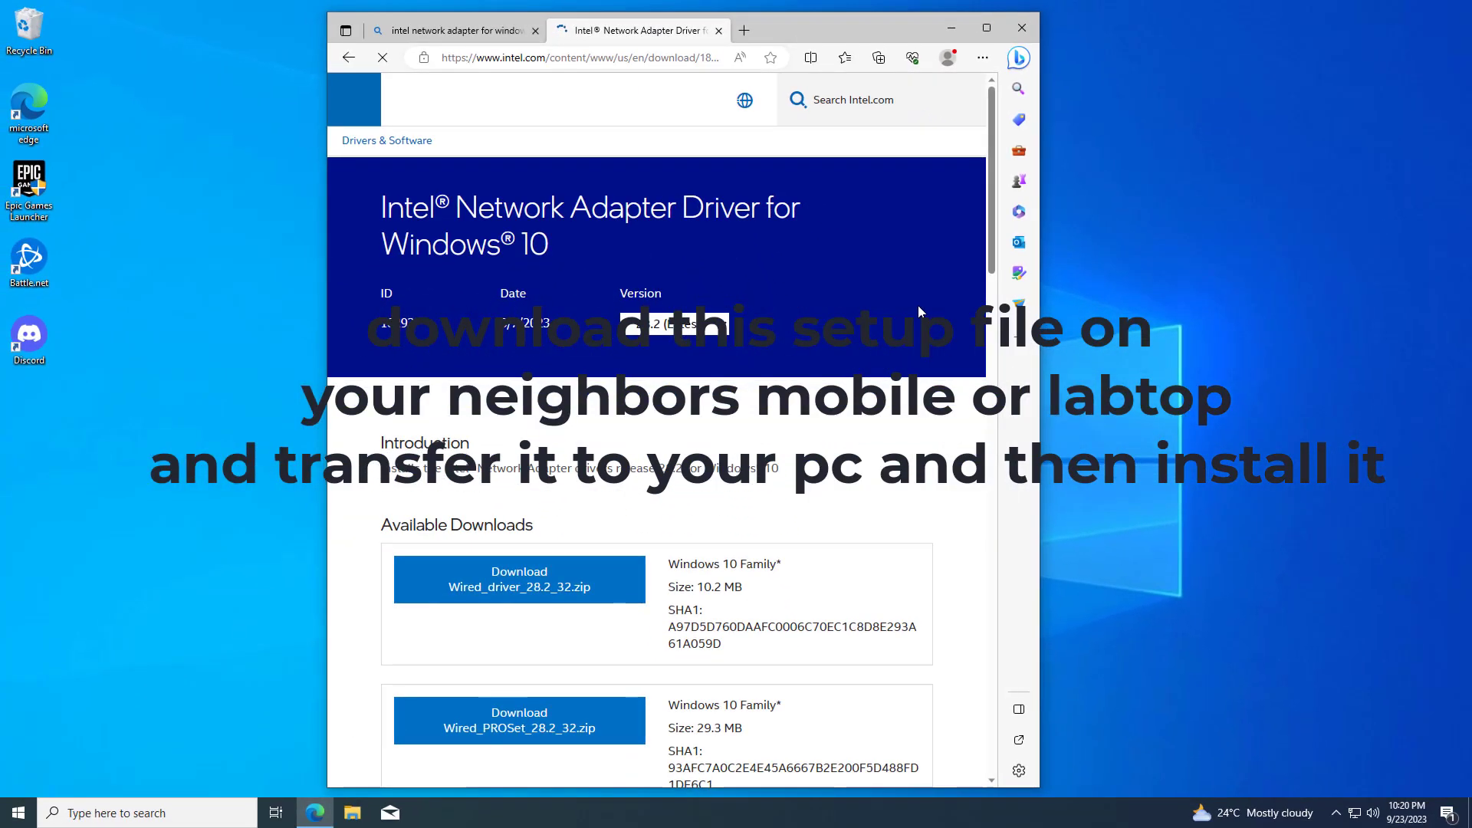
scroll(920, 312, "down", 5)
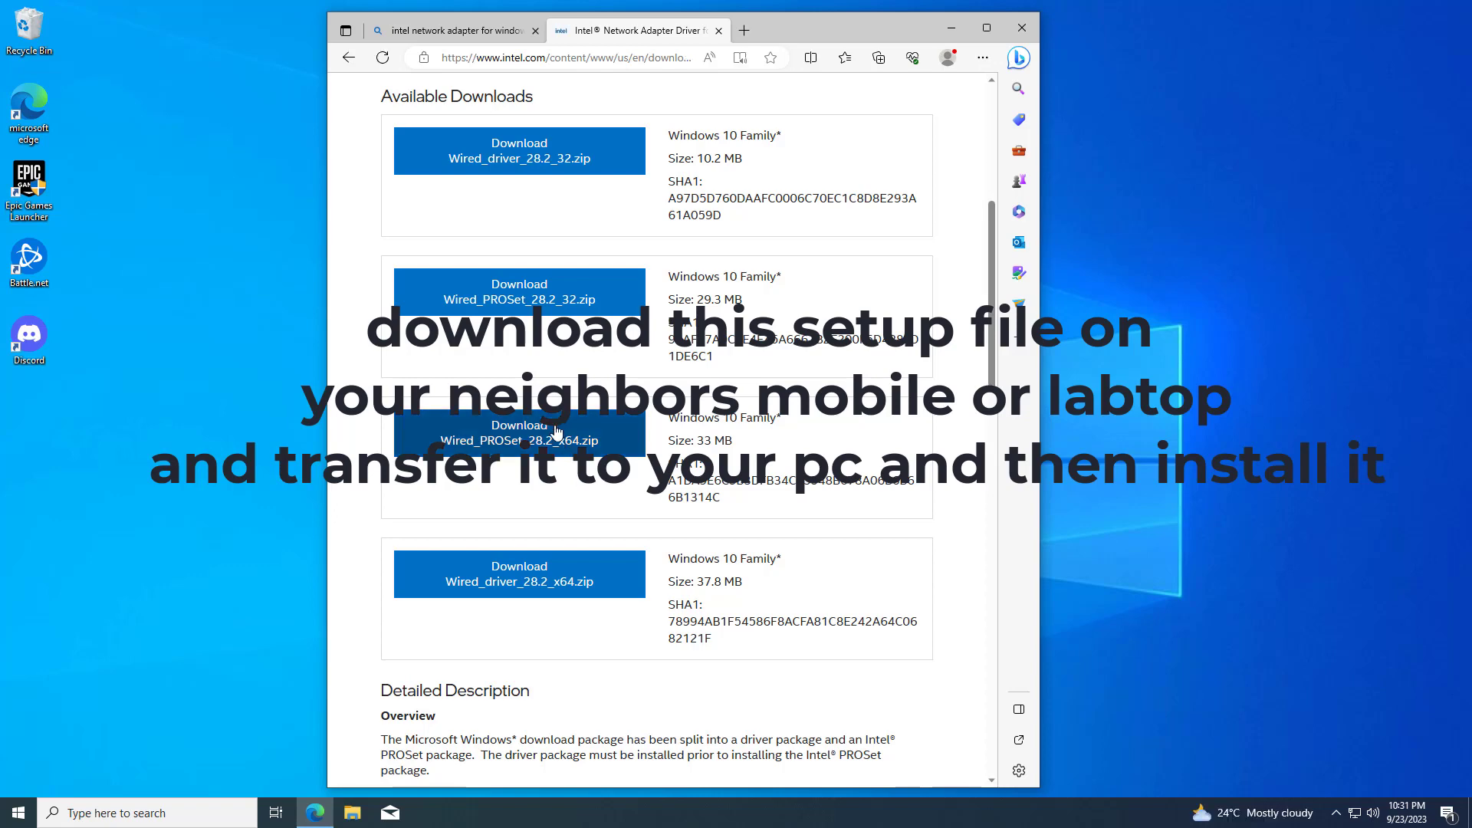
left_click(556, 431)
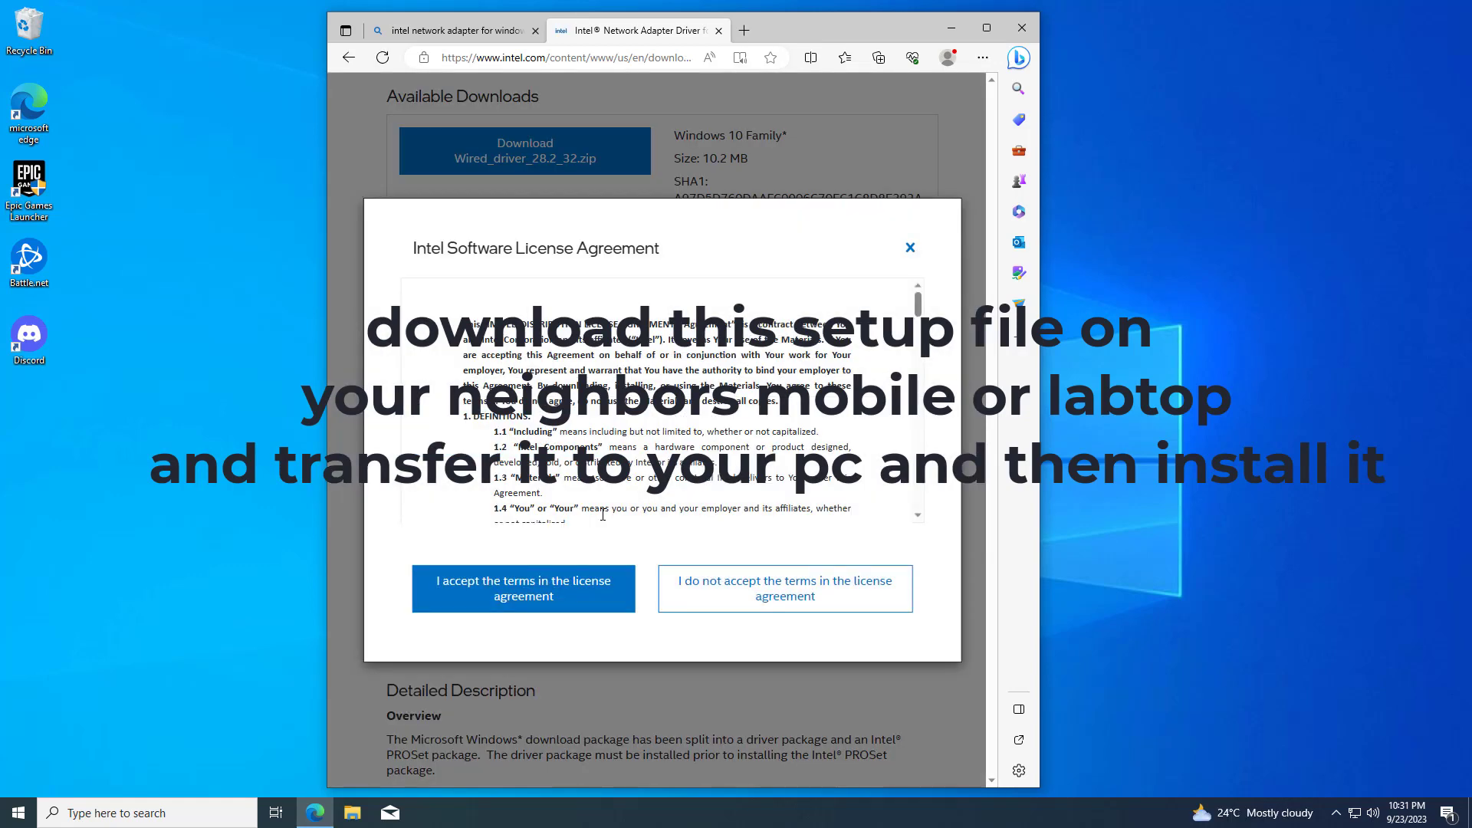
left_click(583, 585)
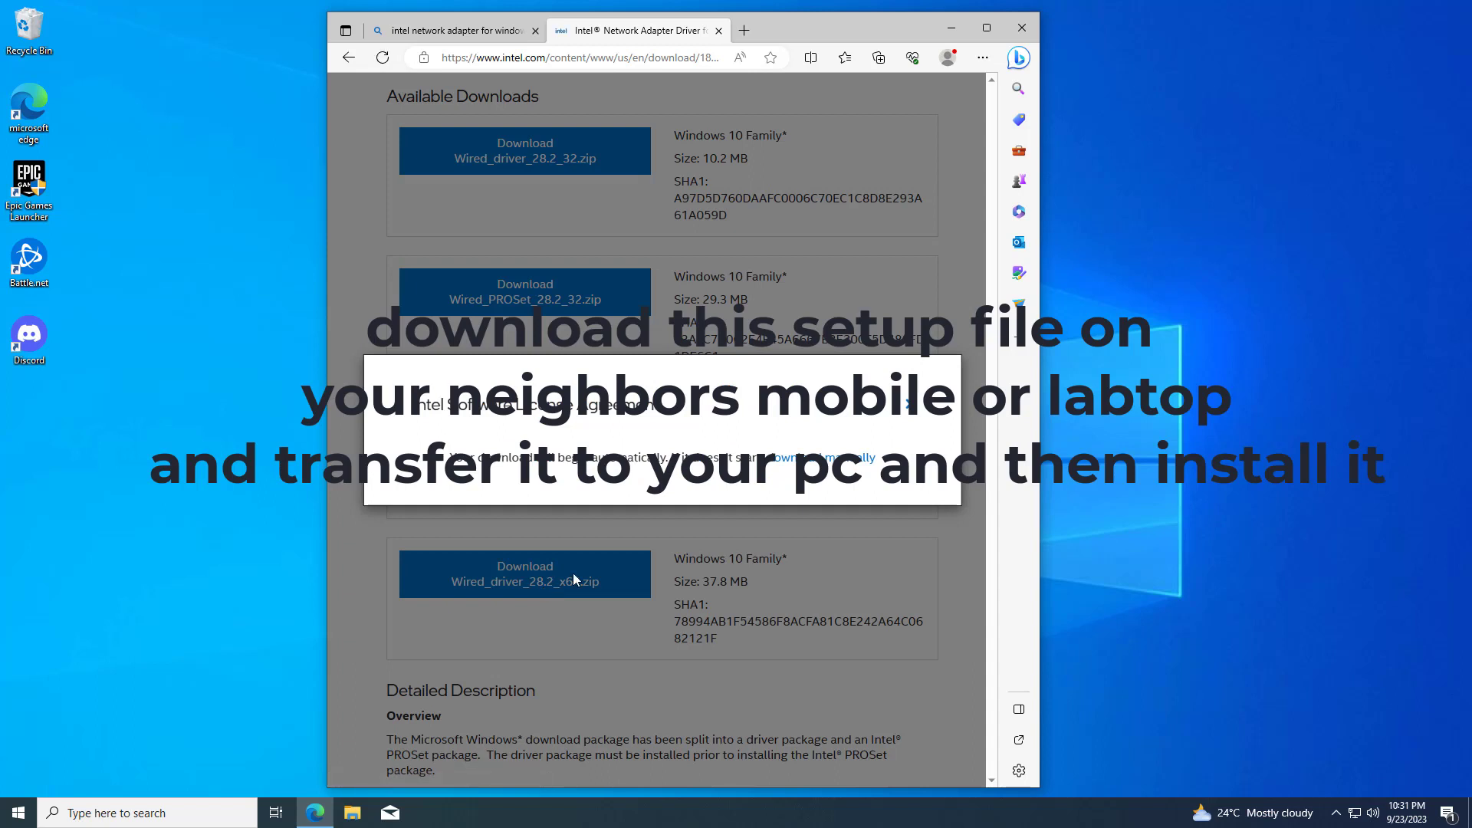
left_click(835, 507)
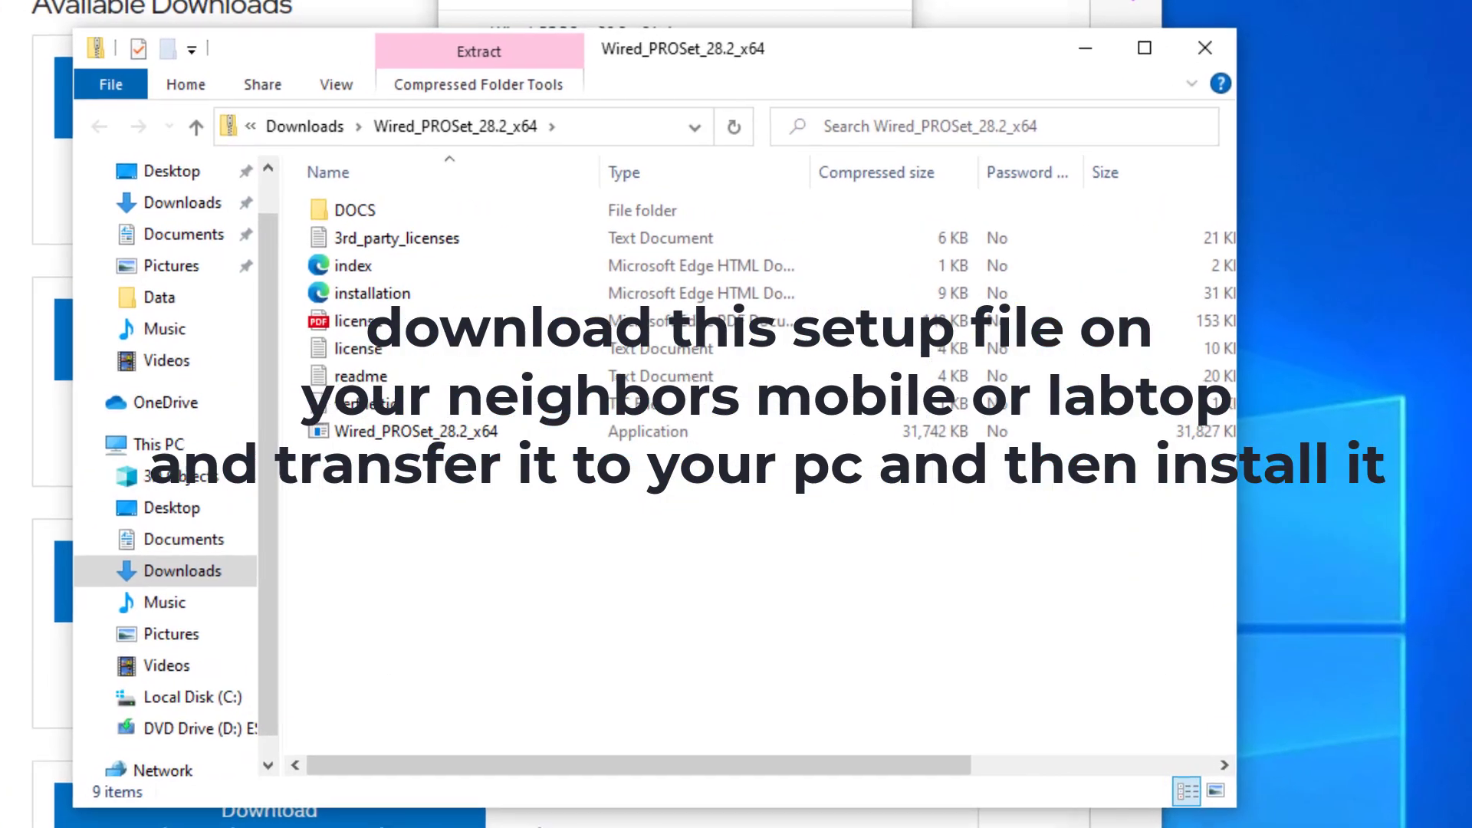
Step: Extract all of Wired_PROSet_28.2_x64.zip to its suggested folder and run the extracted setup
double_click(933, 443)
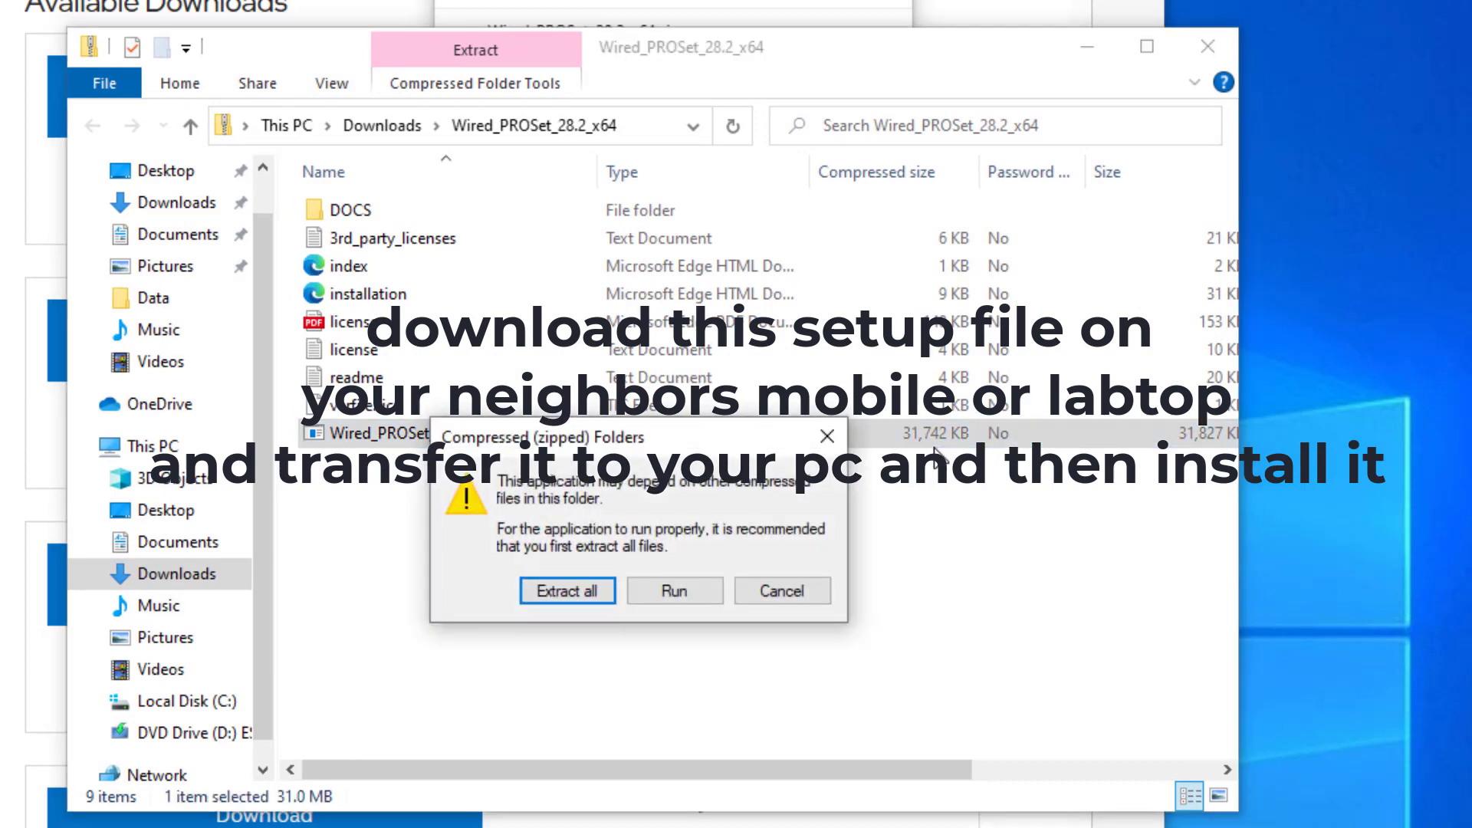
left_click(564, 595)
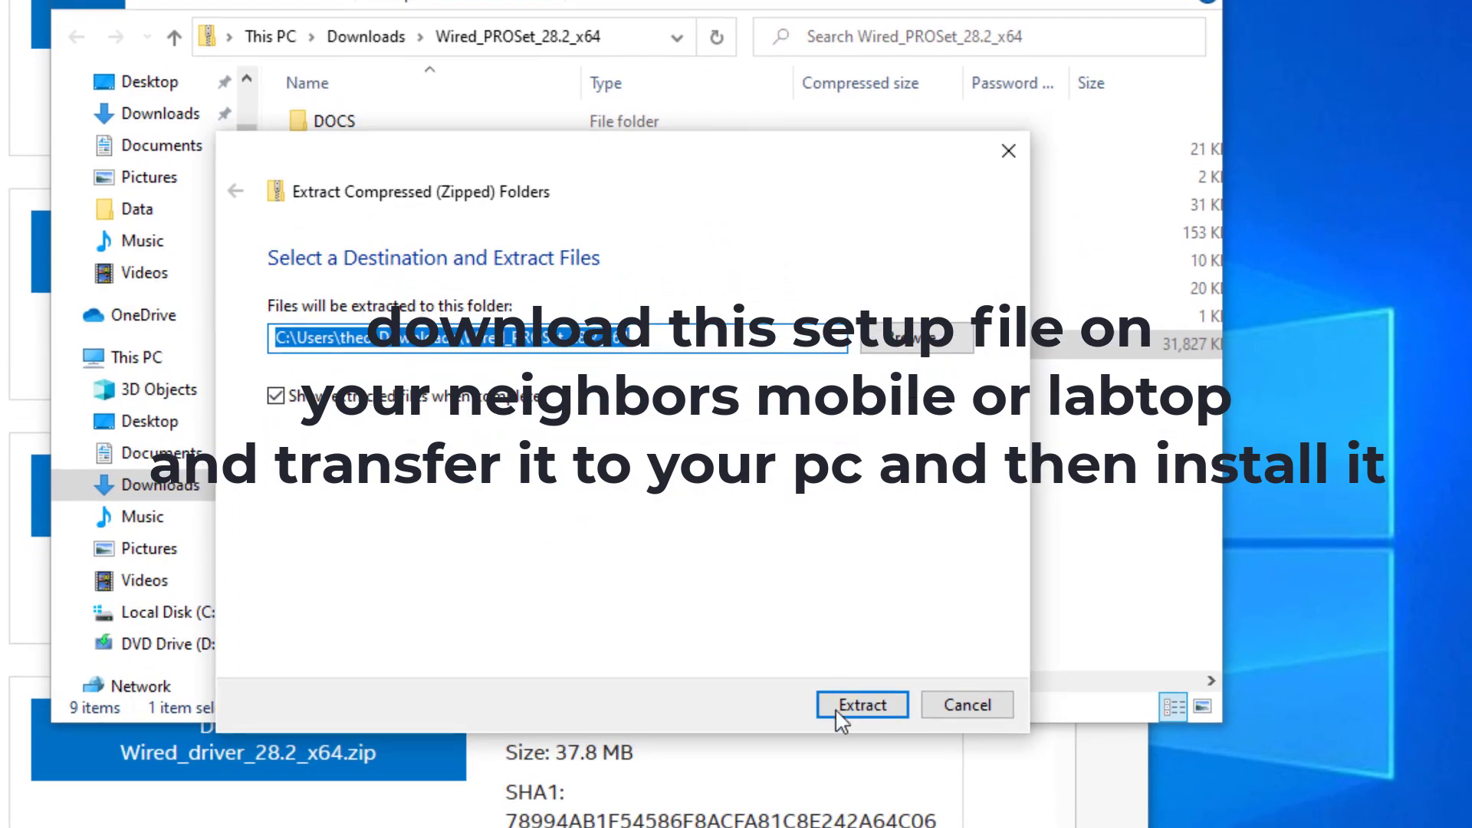
left_click(838, 710)
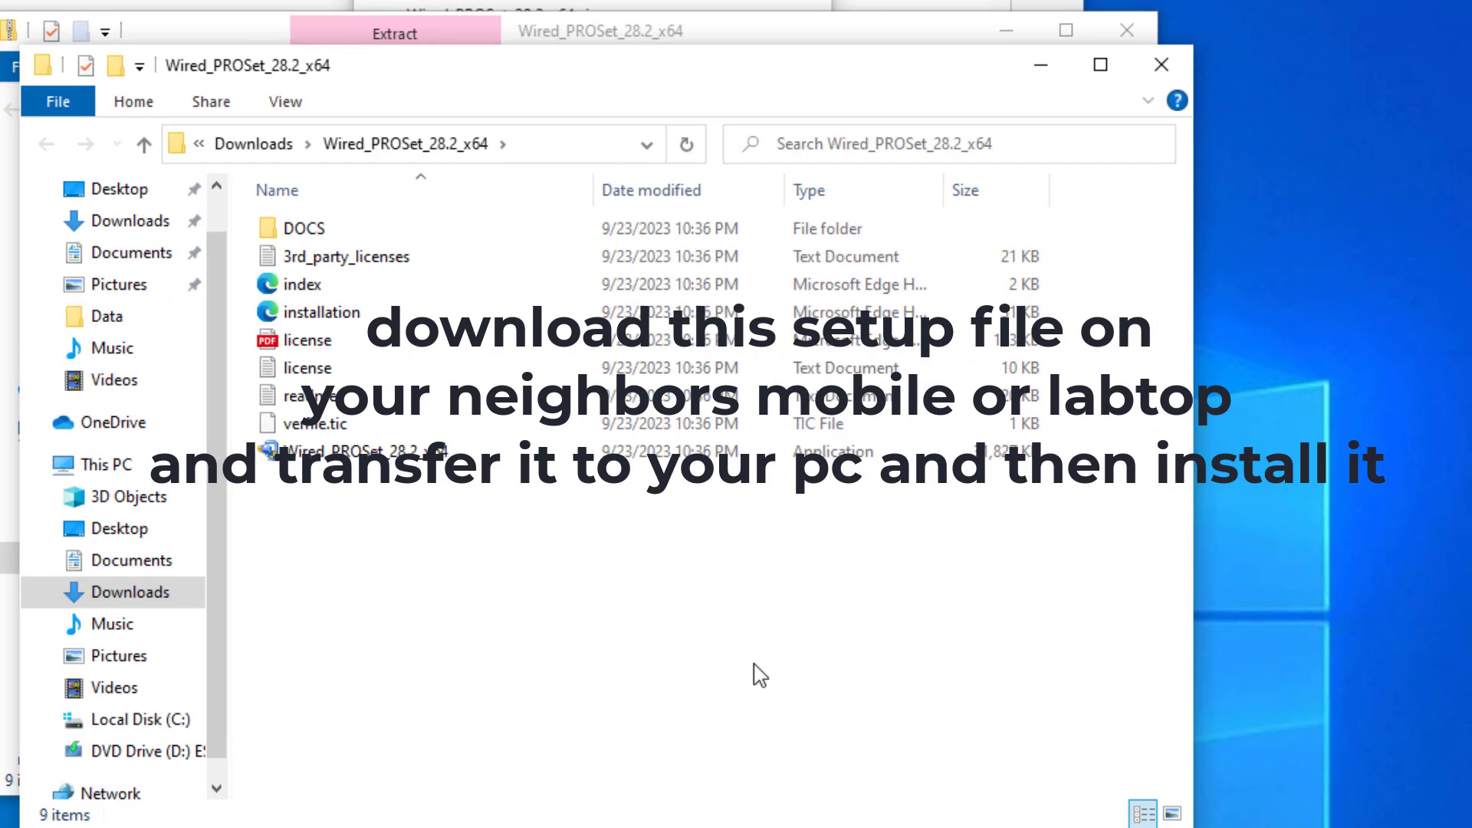
double_click(767, 452)
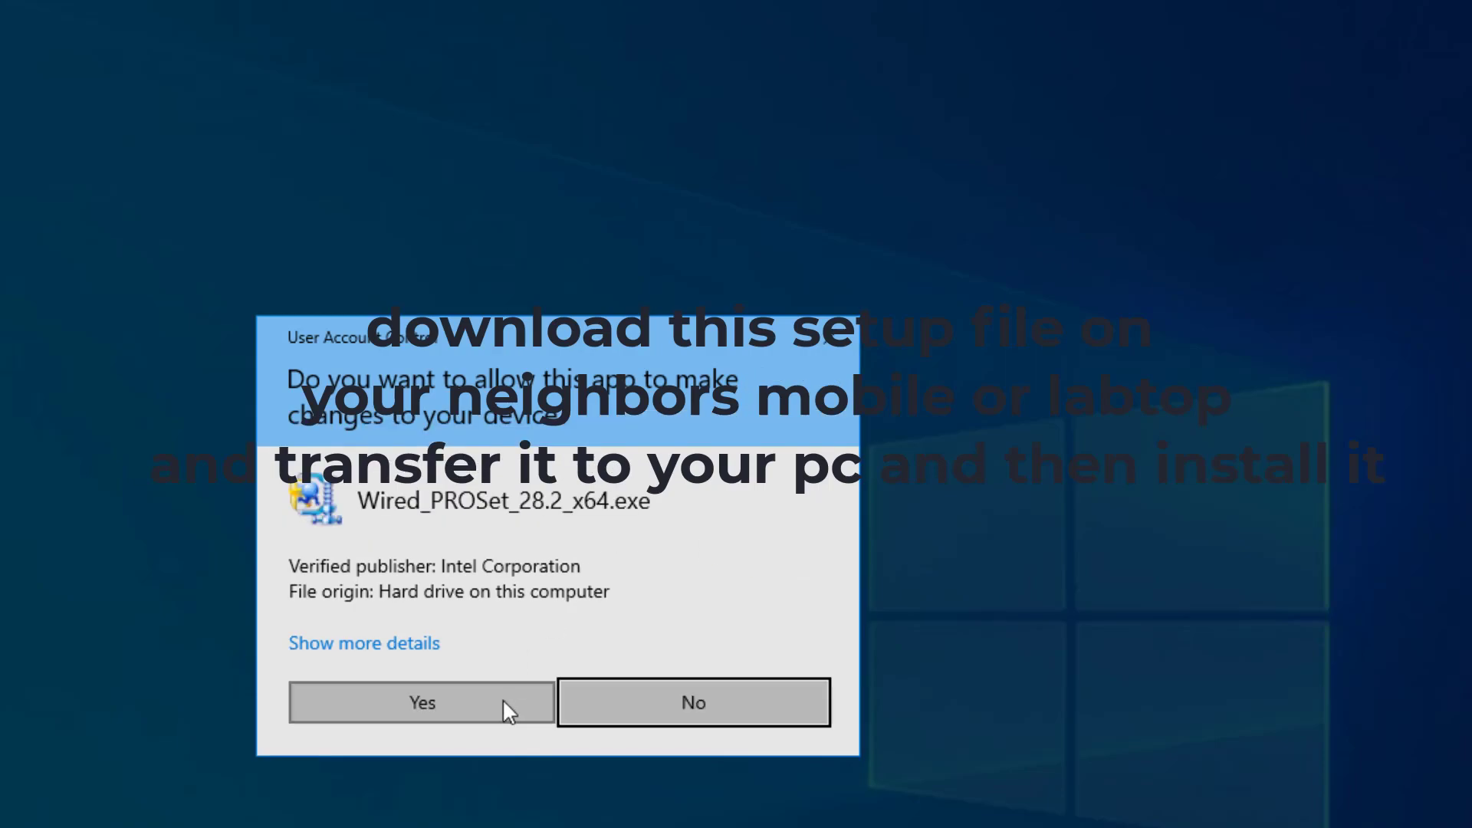
Step: Allow the Intel setup to make changes and minimize both File Explorer windows
left_click(505, 702)
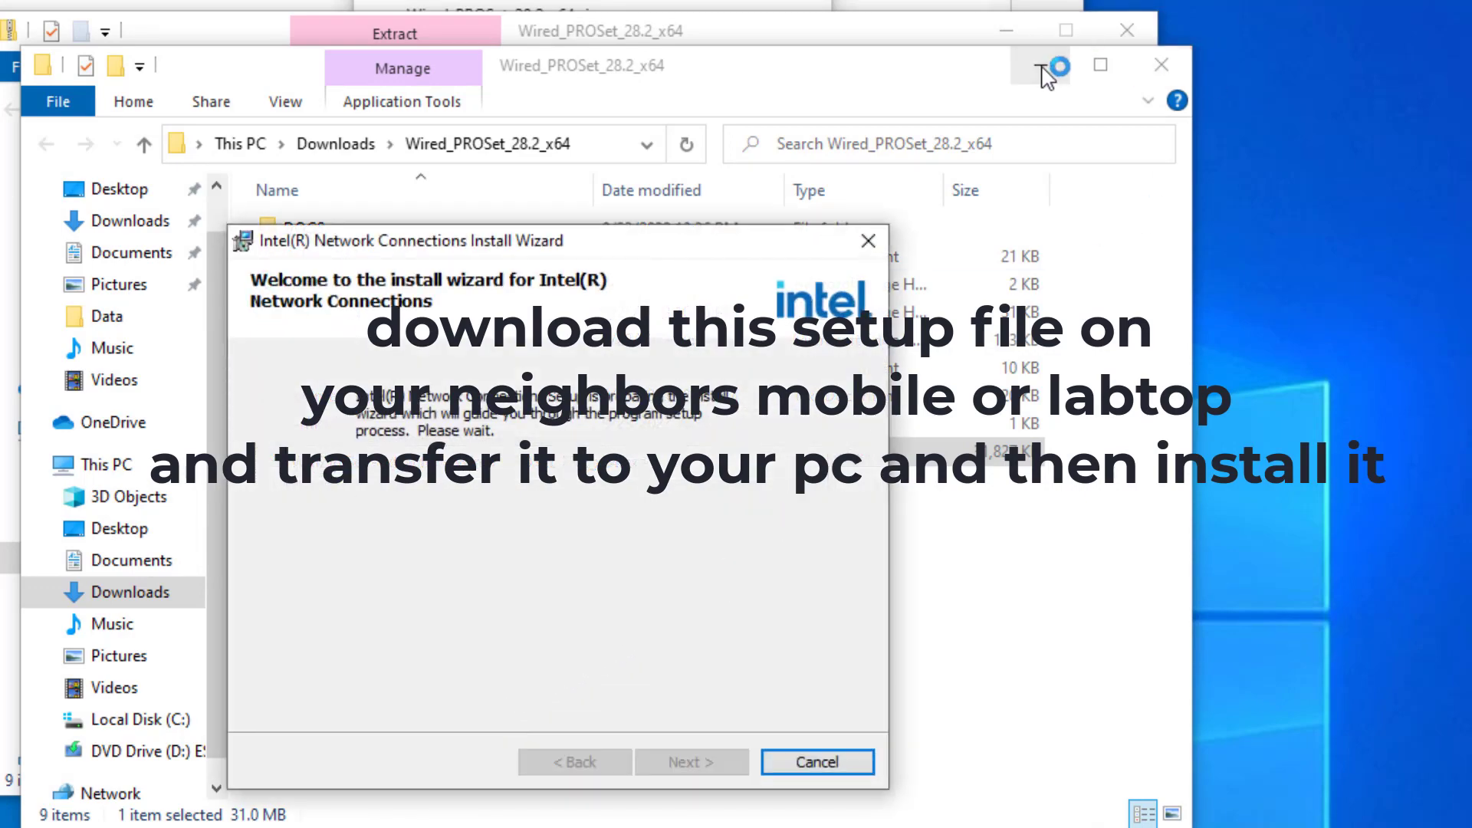
left_click(1041, 65)
left_click(1006, 29)
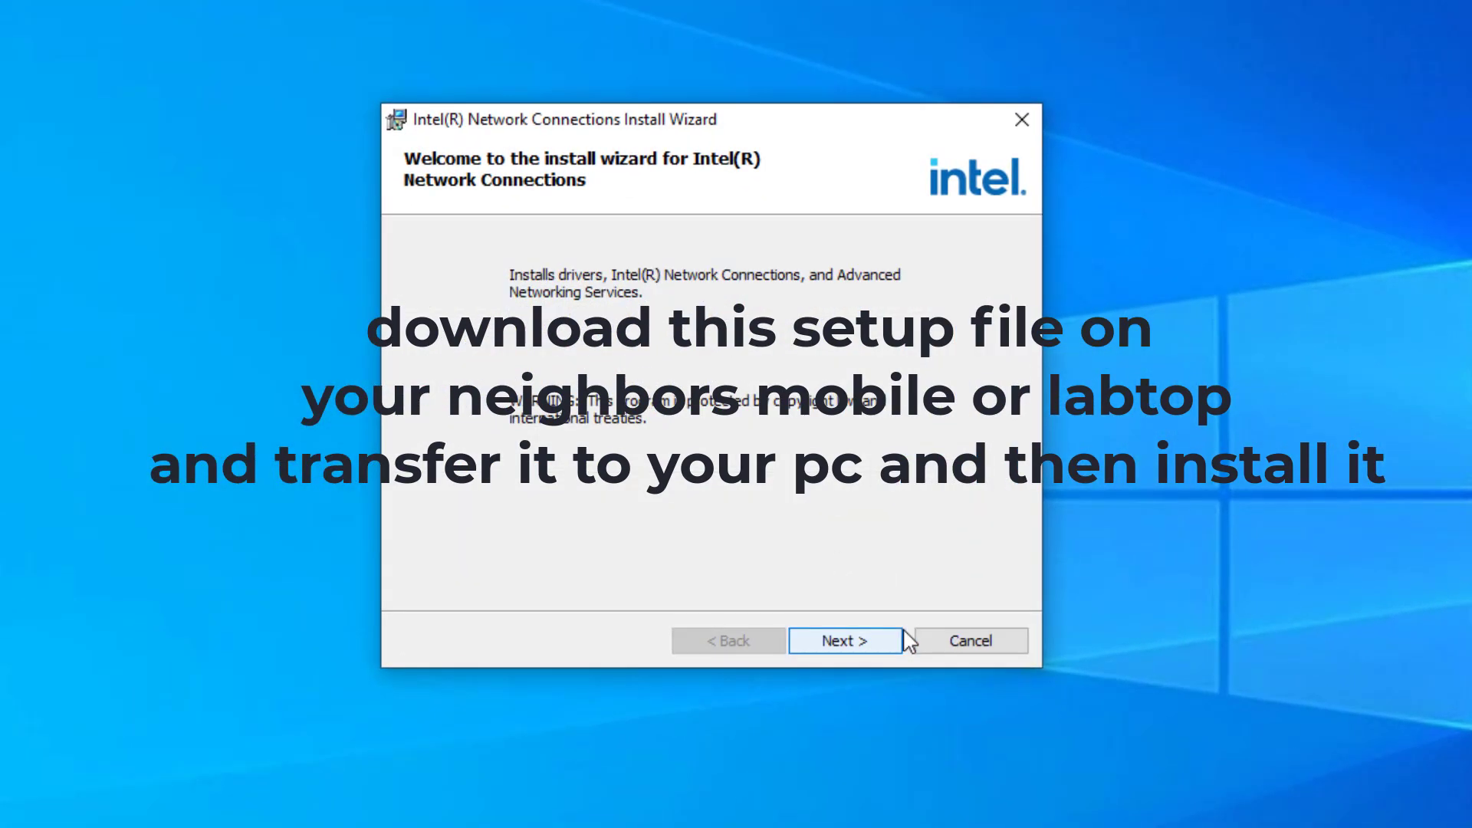
Step: Accept the license and install with all Device driver, PROSet and Advanced Network Services features
left_click(844, 641)
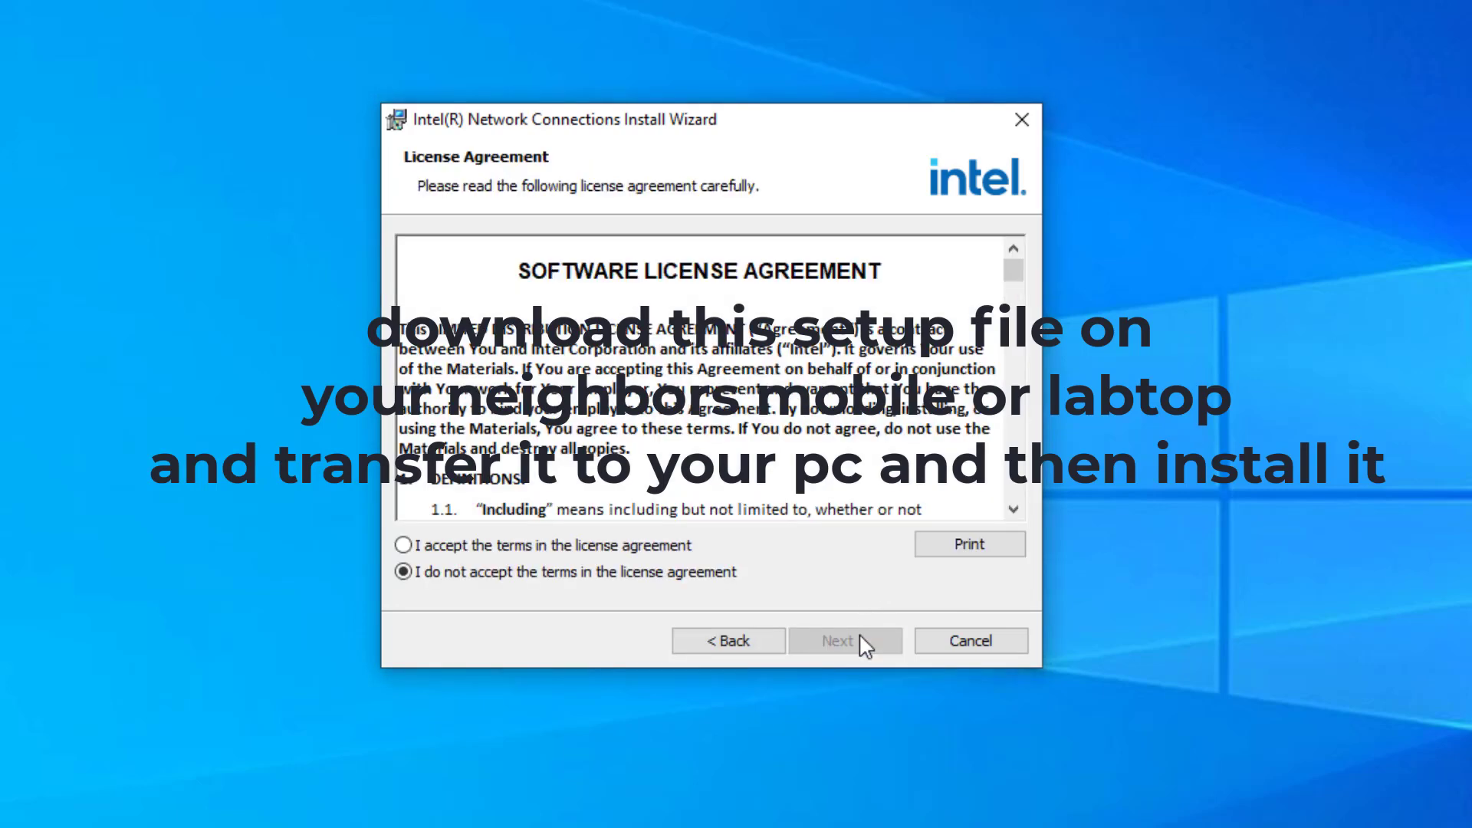
left_click(530, 549)
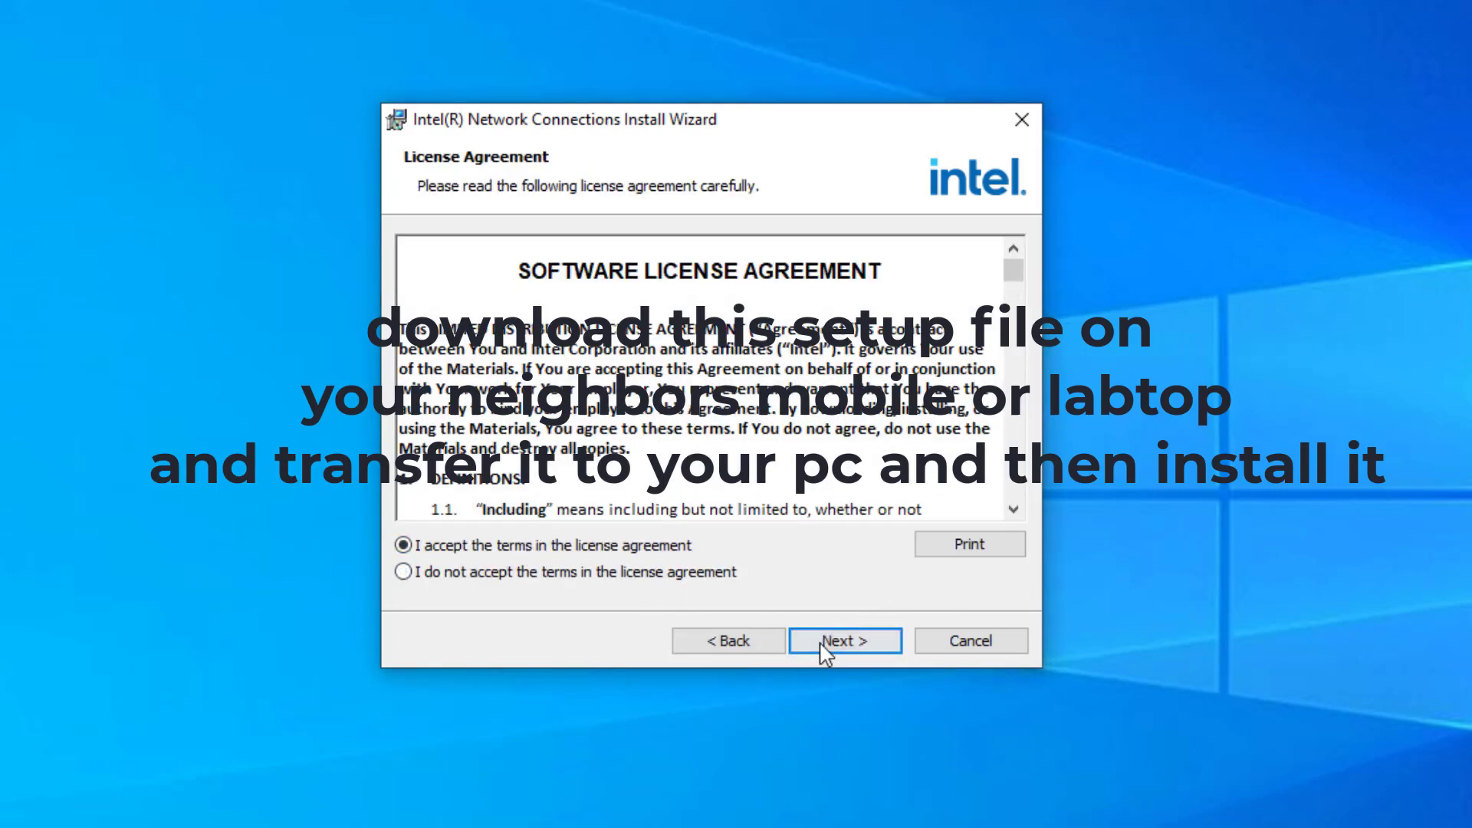
left_click(826, 646)
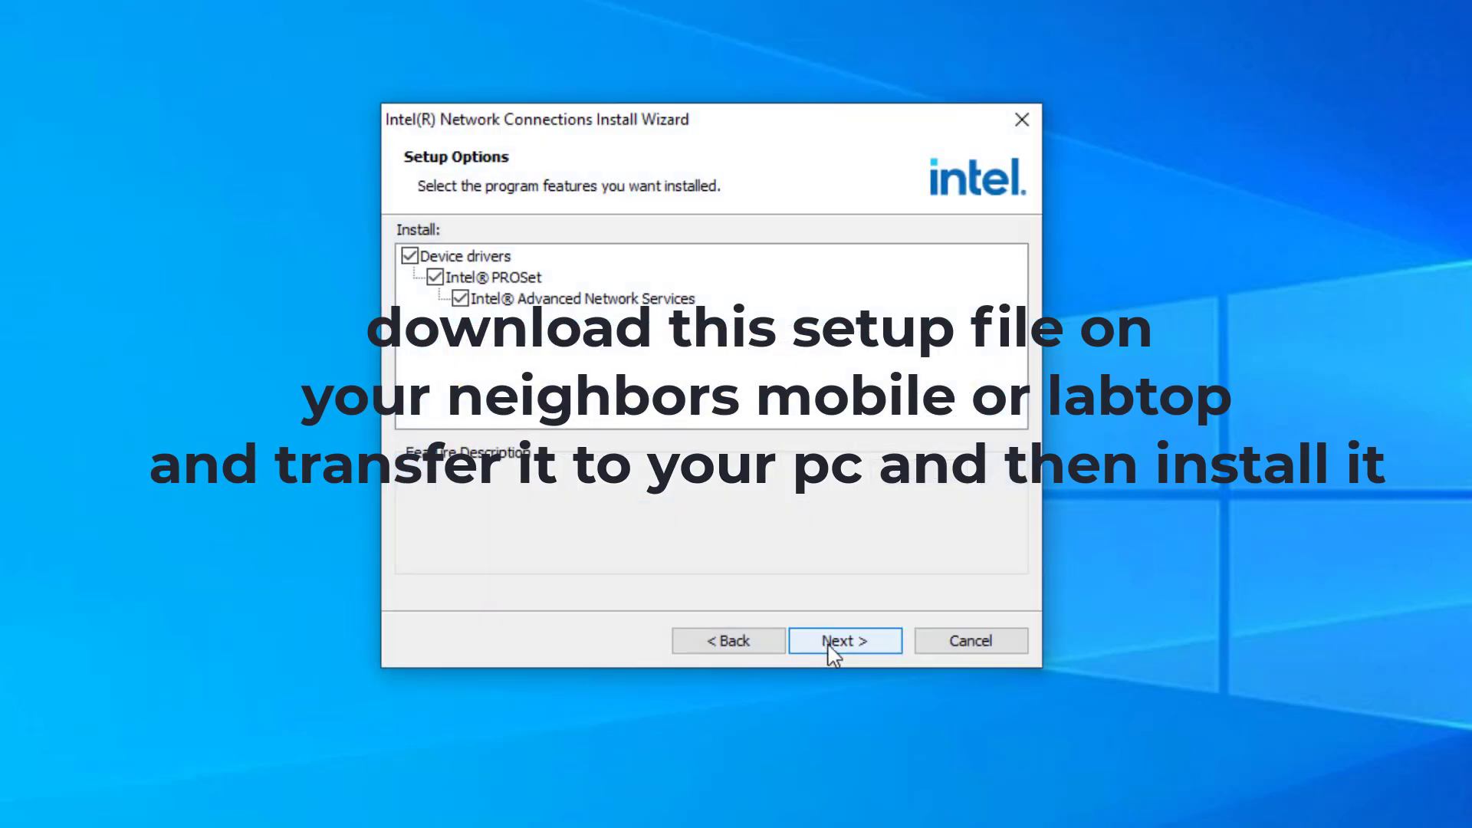
left_click(838, 641)
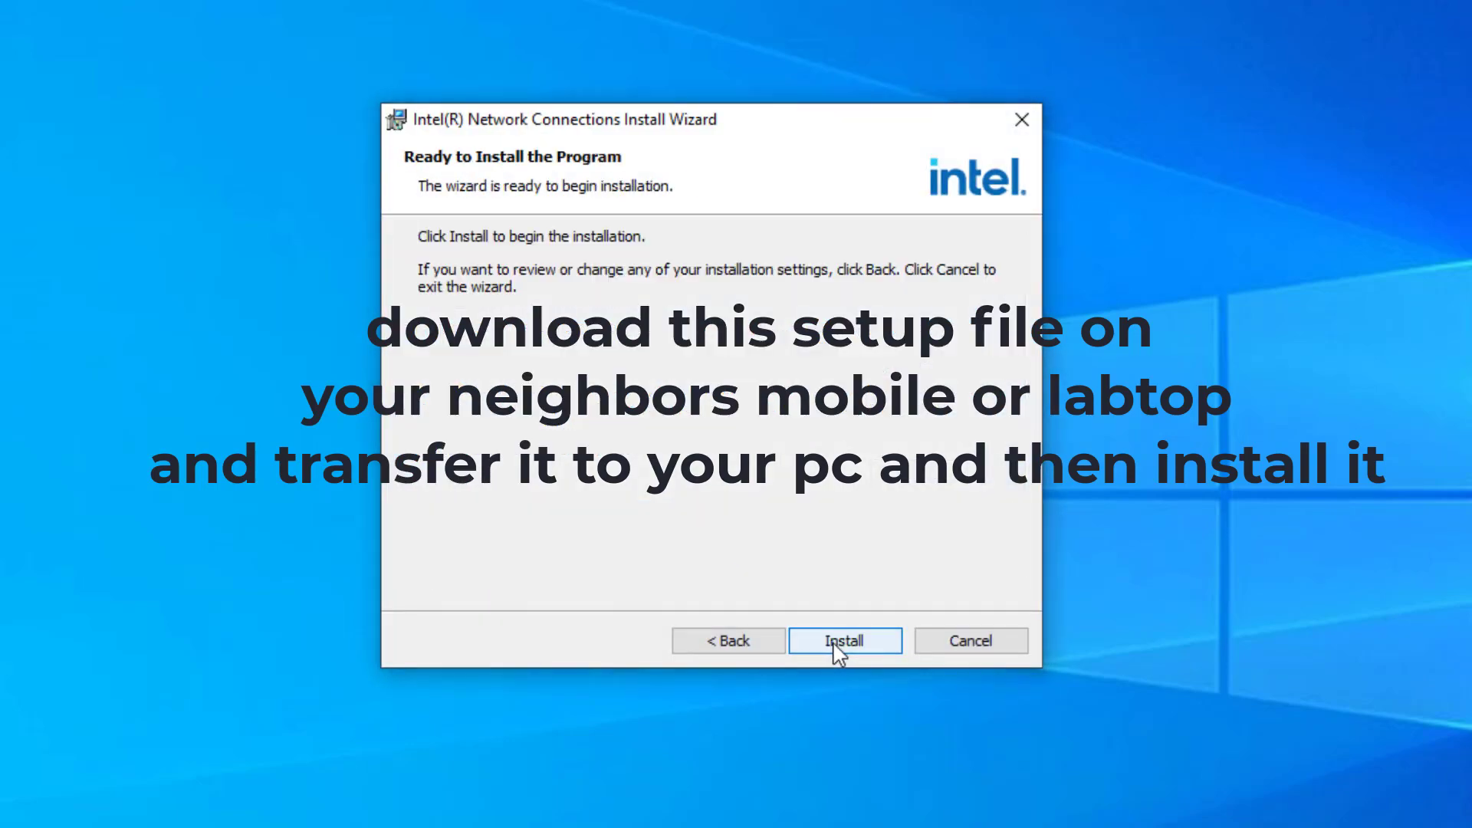
left_click(835, 643)
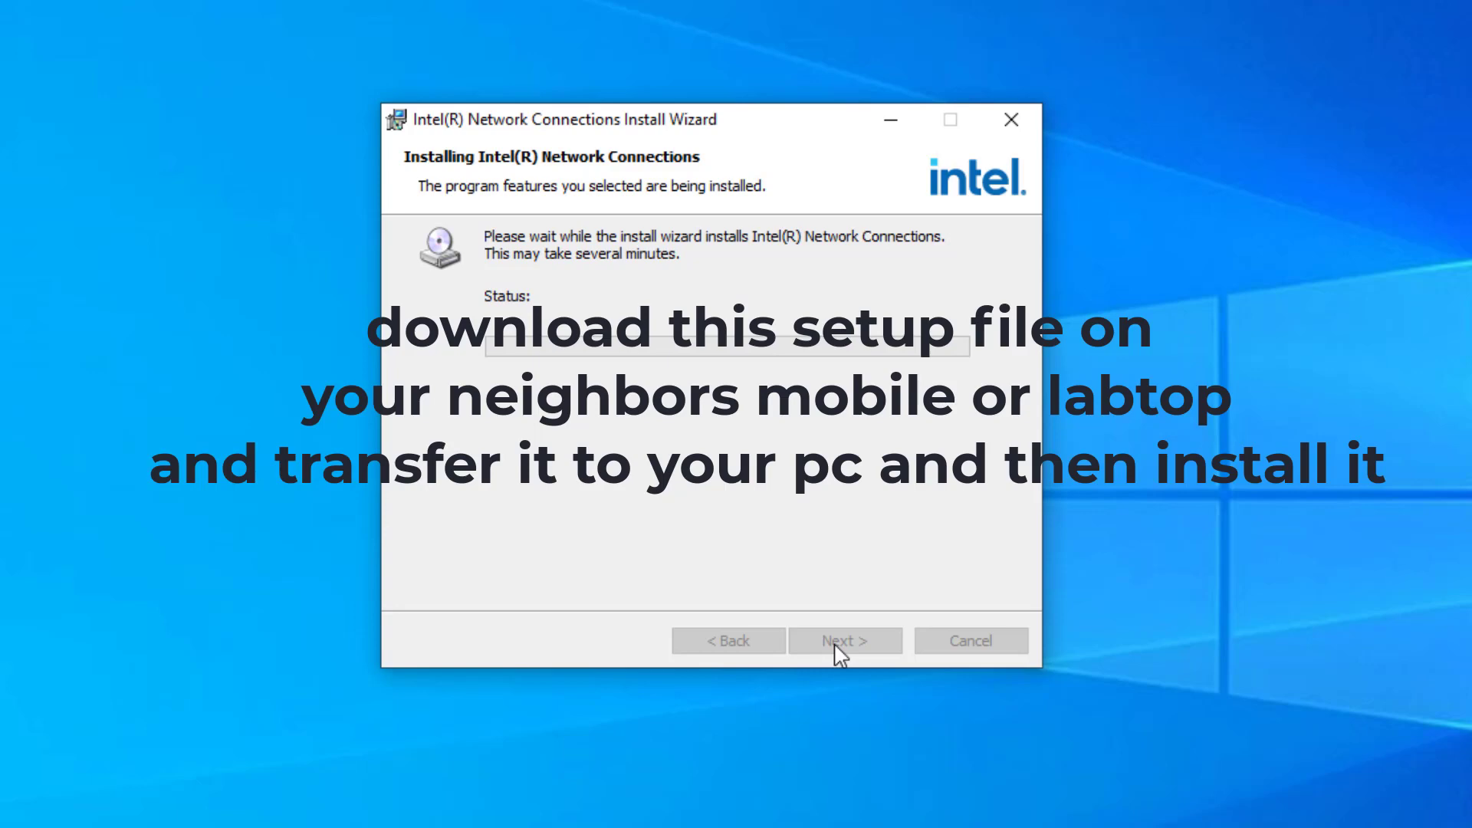